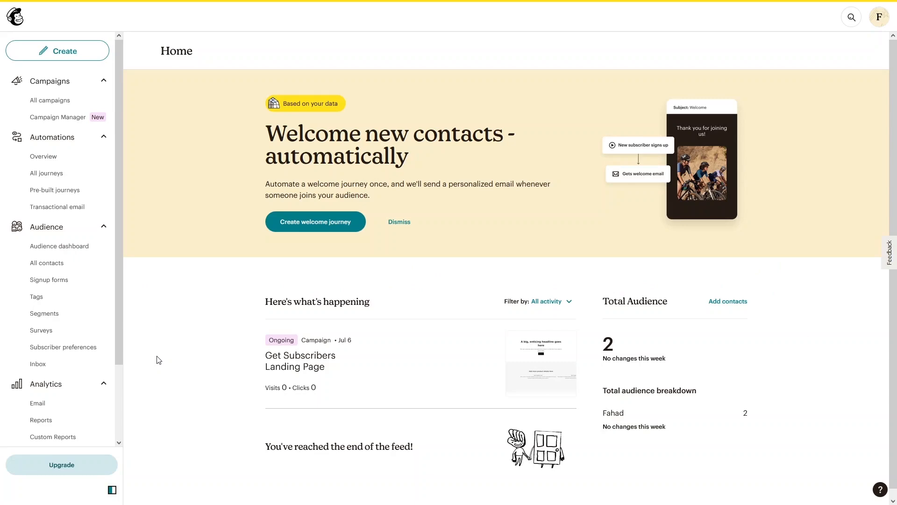
Start creating a new regular email design and browse the available starting templates.
click(61, 51)
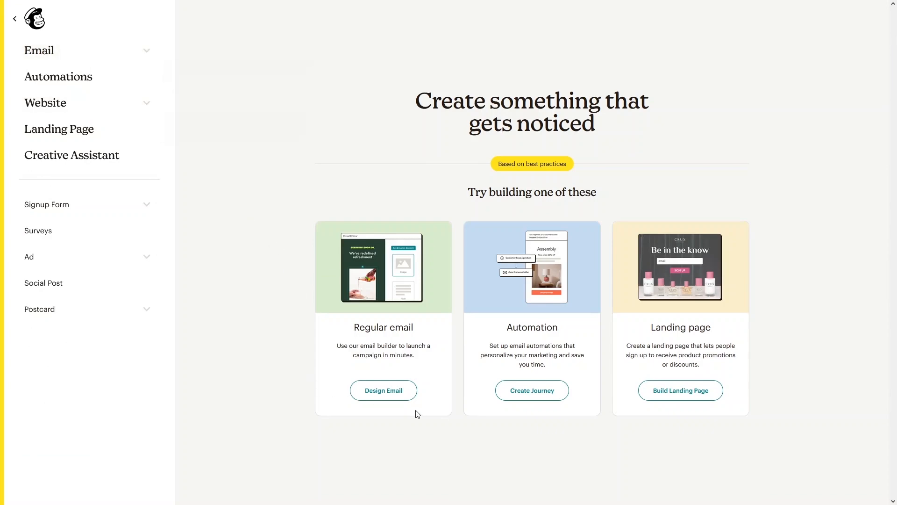
click(381, 389)
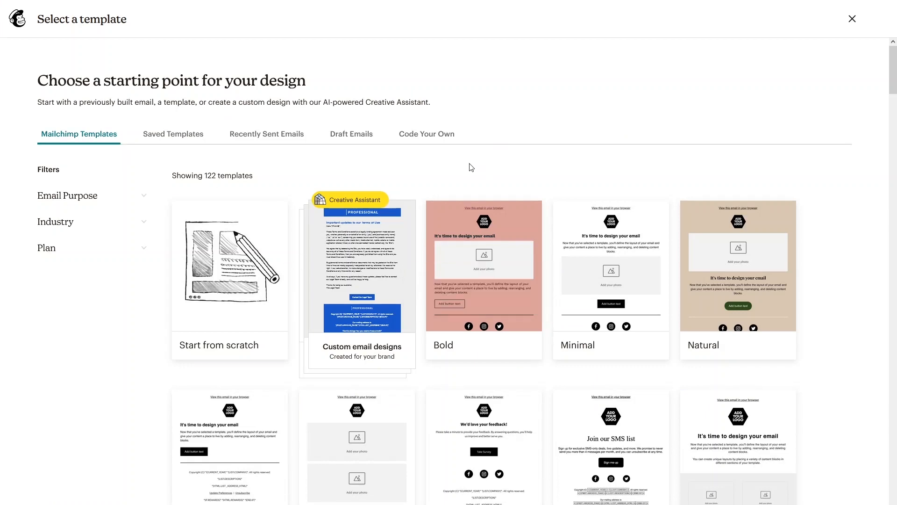
scroll(465, 171, down, 5)
scroll(554, 120, up, 4)
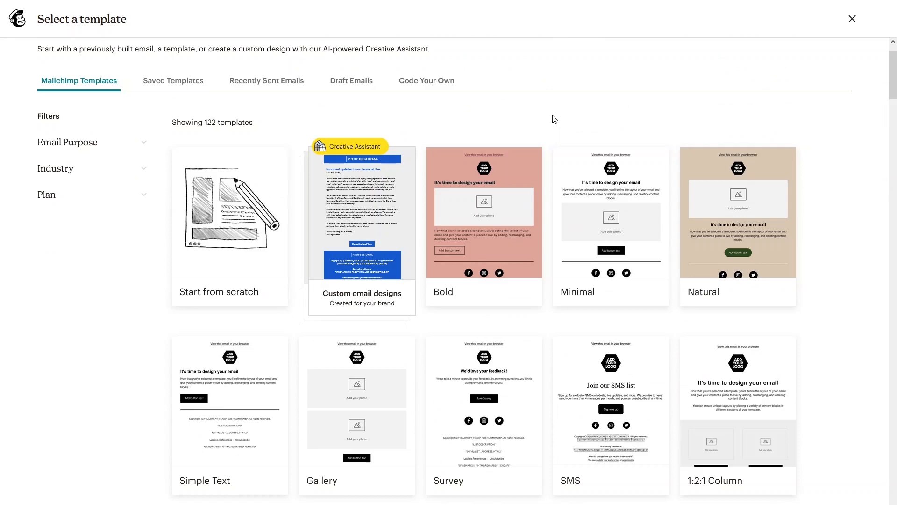
Preview the Gallery email template on desktop from the header logo to the footer, and exit the preview.
mouse_move(442, 189)
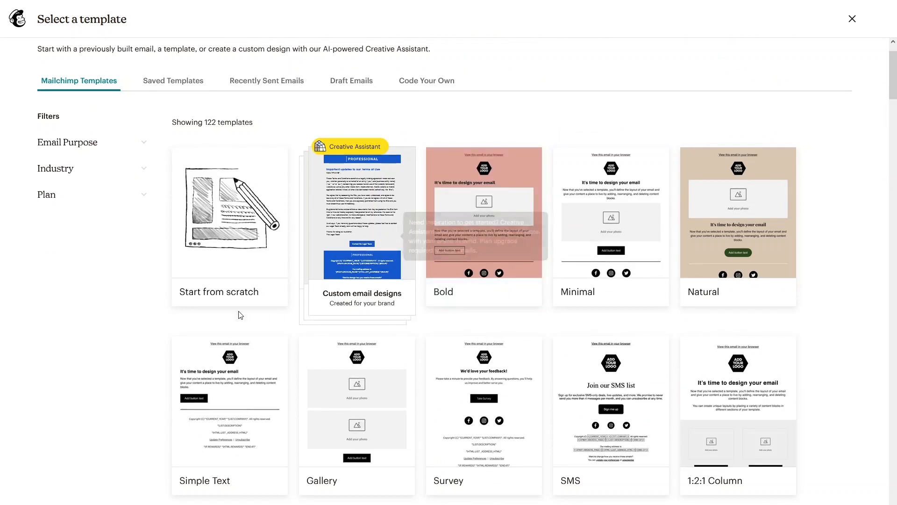
mouse_move(192, 298)
mouse_move(362, 427)
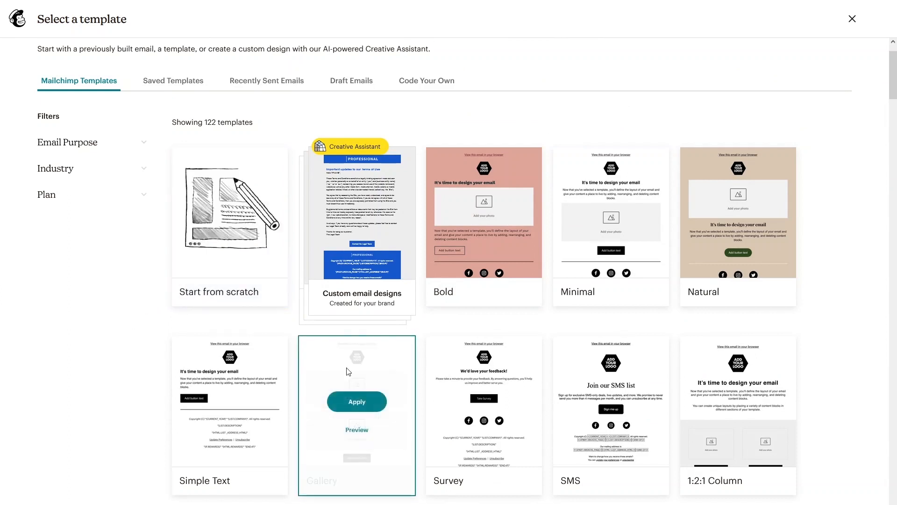
click(357, 429)
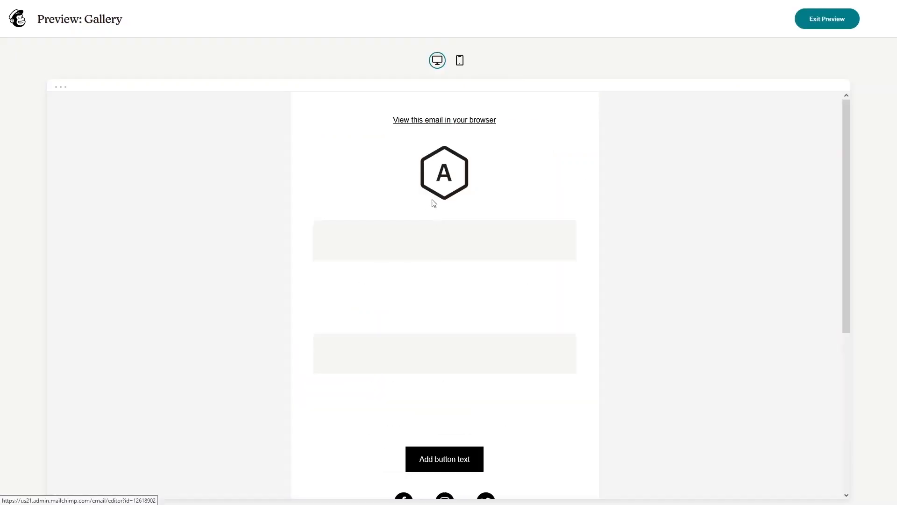
scroll(473, 303, down, 1)
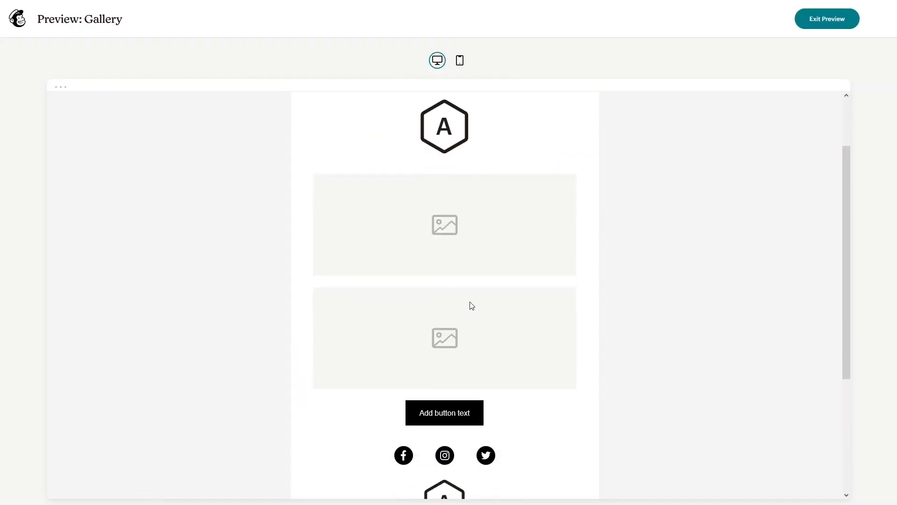
scroll(472, 312, down, 1)
scroll(446, 371, down, 1)
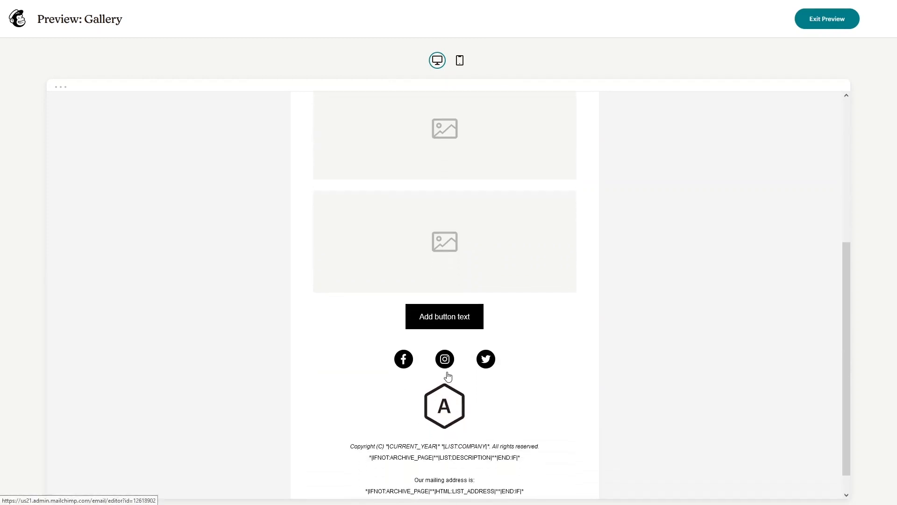
scroll(419, 266, up, 3)
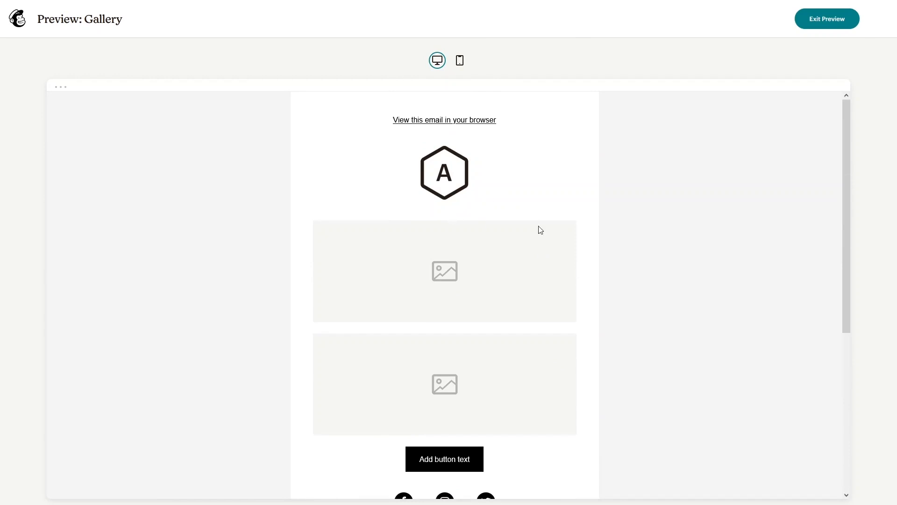
click(832, 28)
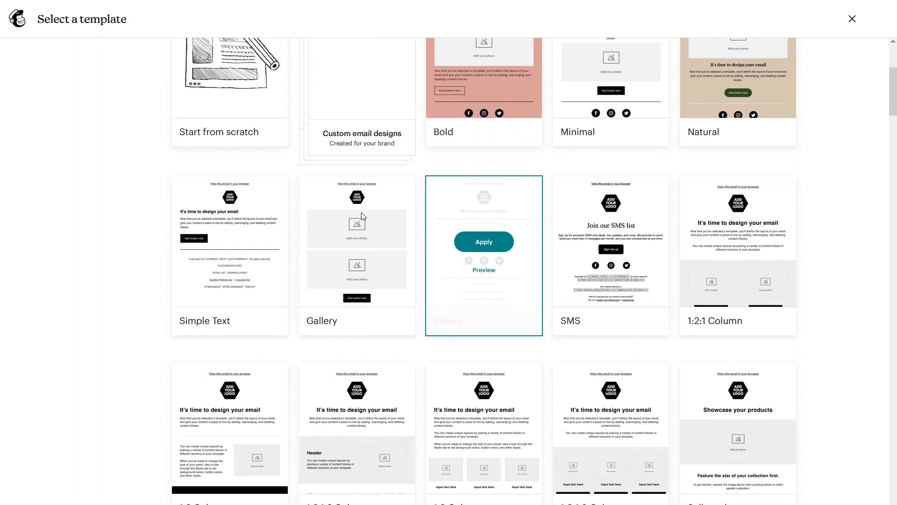
Apply the Gallery template to the email and check the blank and prebuilt layouts on offer.
mouse_move(386, 269)
click(372, 242)
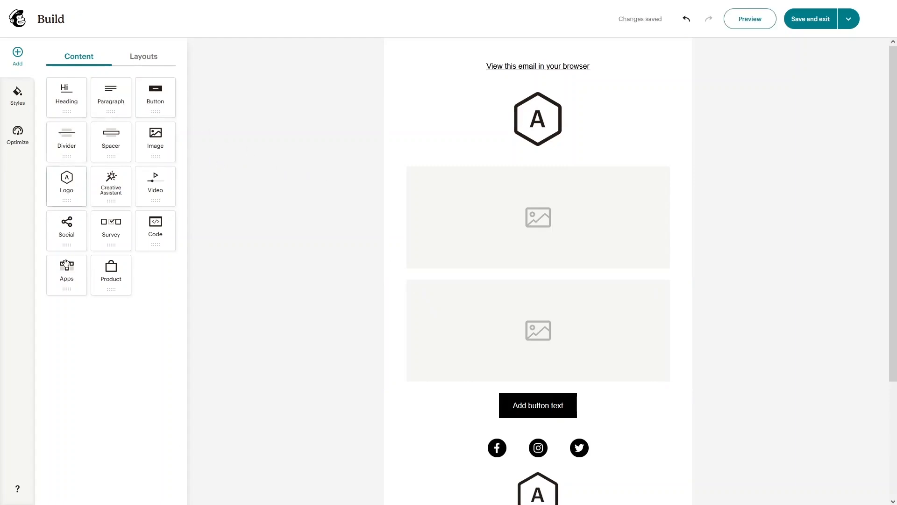
click(156, 59)
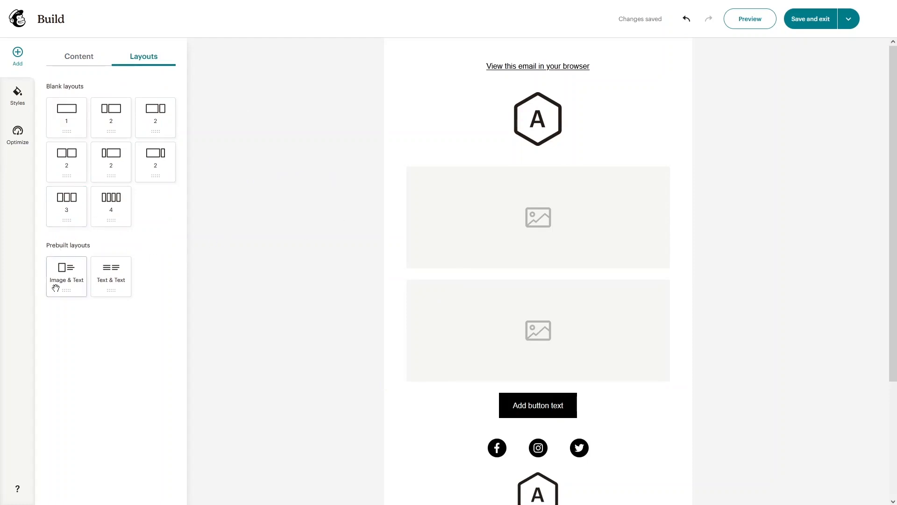
click(86, 62)
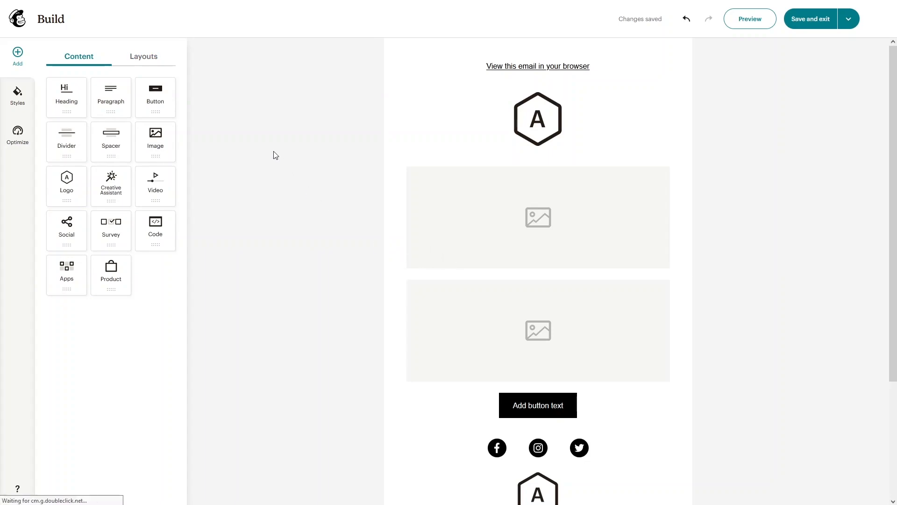
Switch to Canva, search for "banner" and open the Banner (Landscape) templates.
click(77, 3)
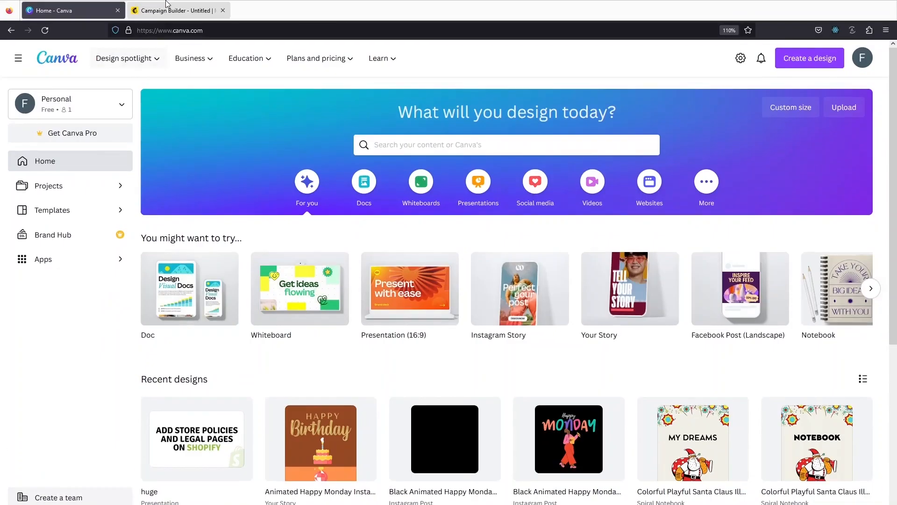
click(169, 4)
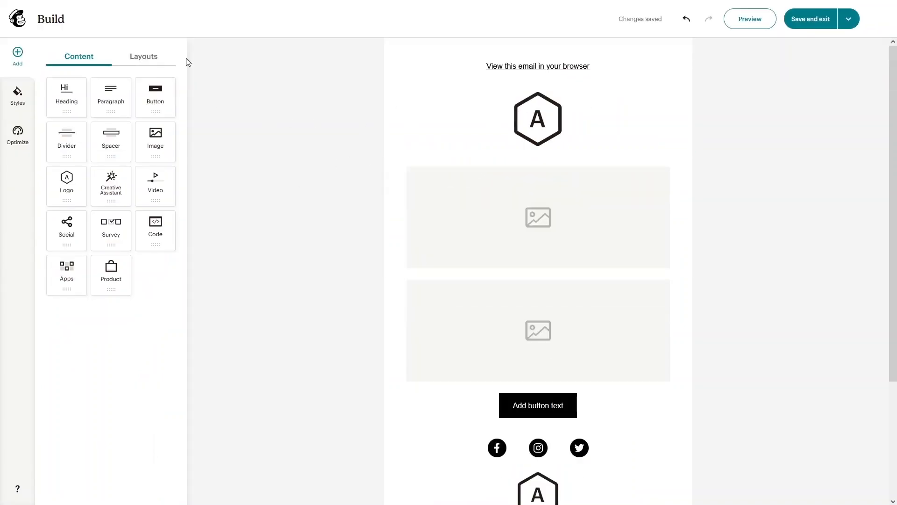
click(84, 5)
click(468, 104)
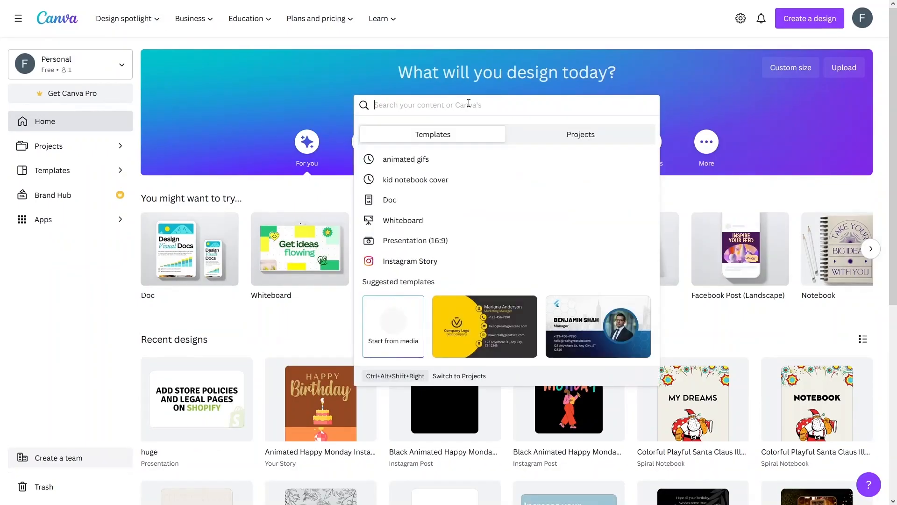
text(banner)
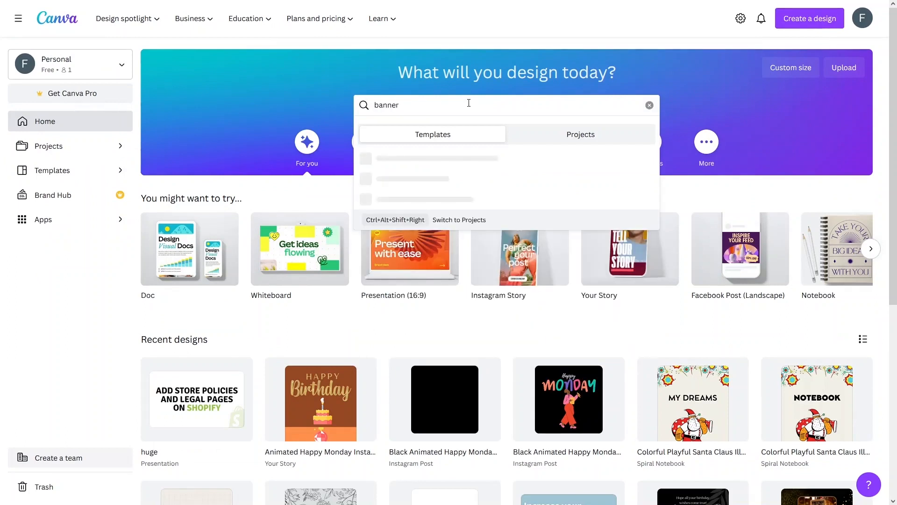
click(517, 153)
click(443, 103)
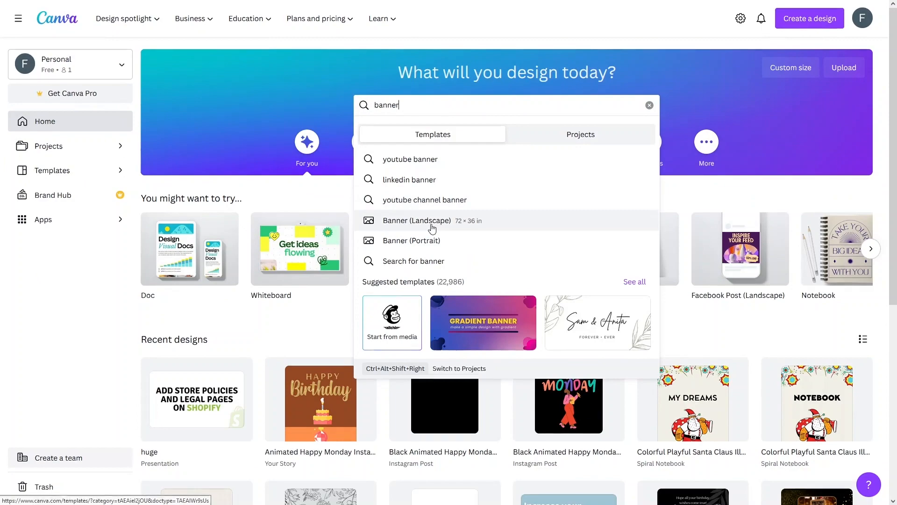
click(425, 227)
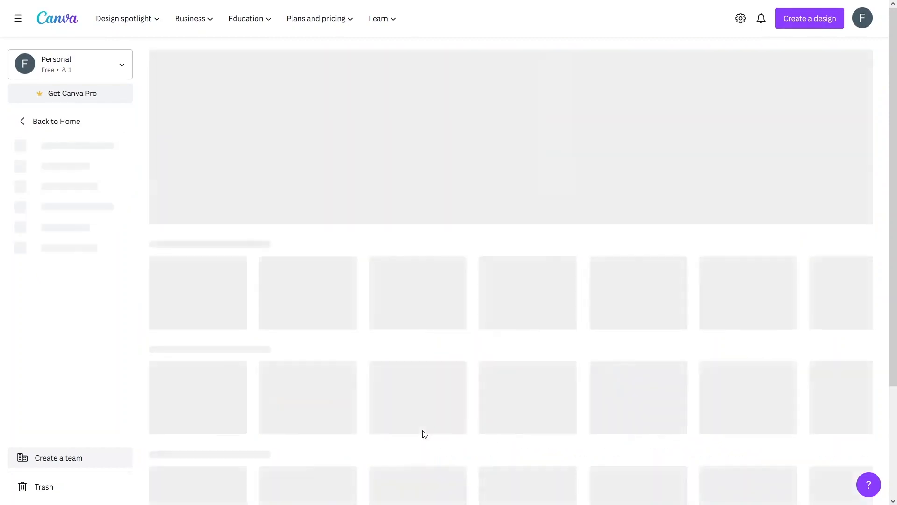
Filter the landscape banner templates by the Minimalist style and the Black theme.
scroll(441, 280, down, 5)
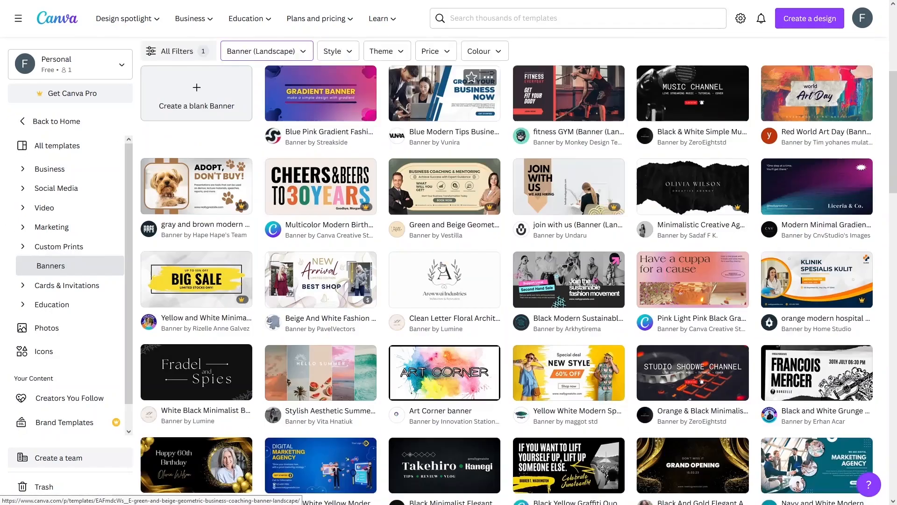
scroll(380, 265, down, 5)
scroll(348, 172, up, 9)
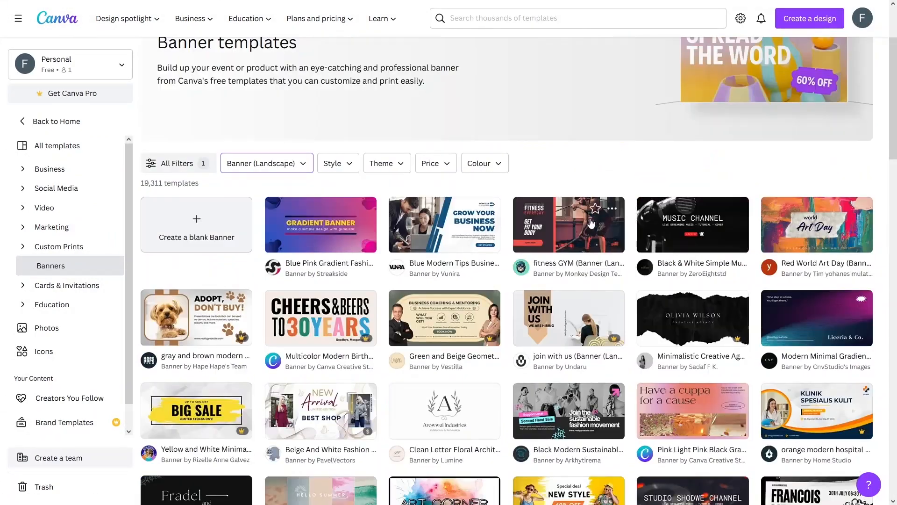
click(352, 168)
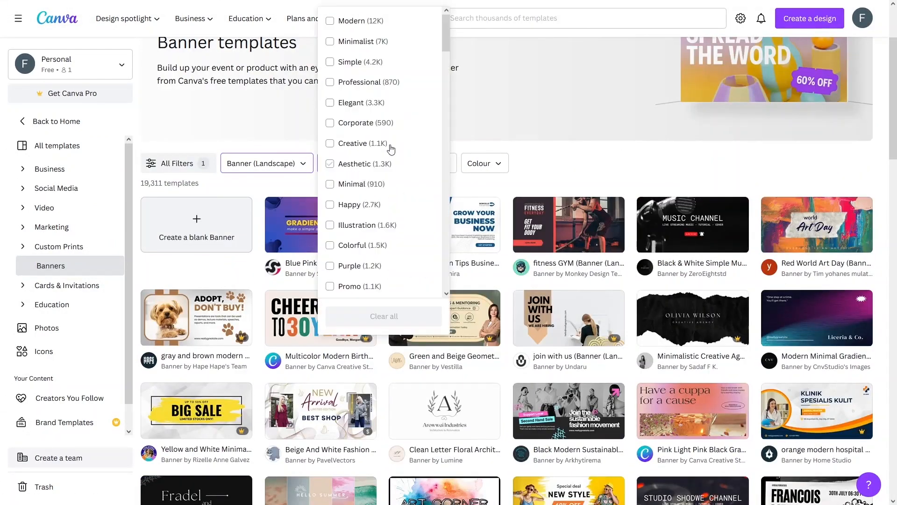
click(339, 45)
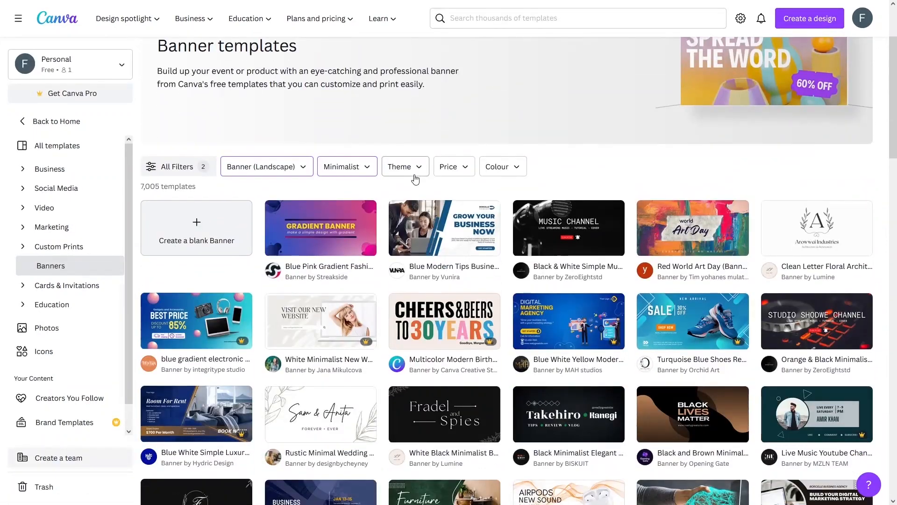
click(413, 173)
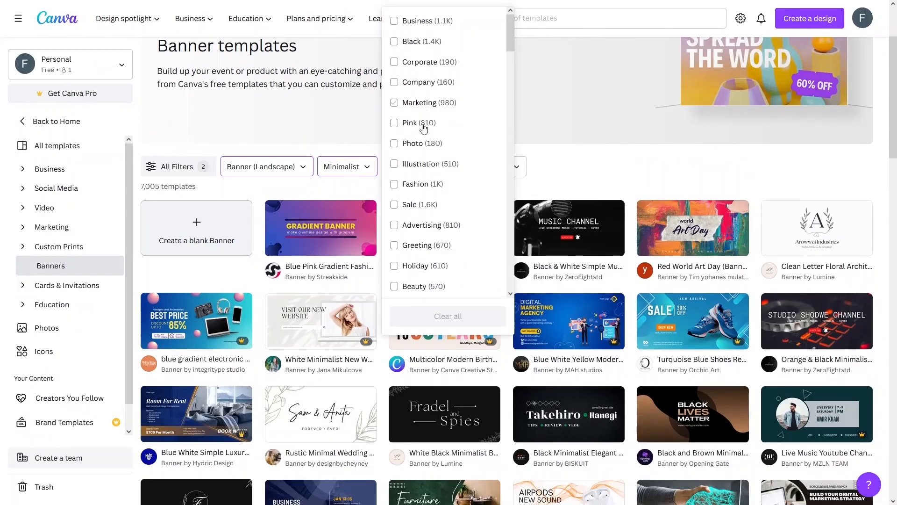
click(394, 80)
Open the White Black Minimalist Clean Aesthetic Elegant Floral Letter Banner template for customising.
scroll(435, 339, down, 1)
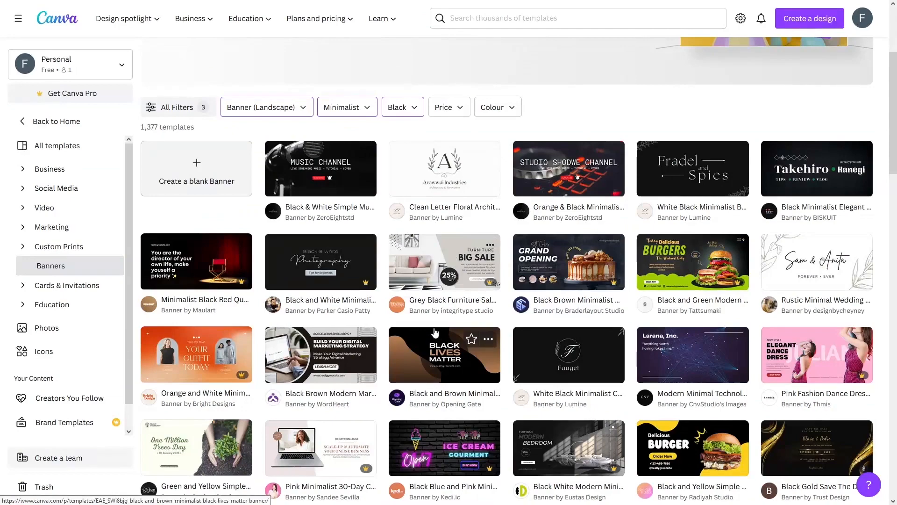
click(560, 356)
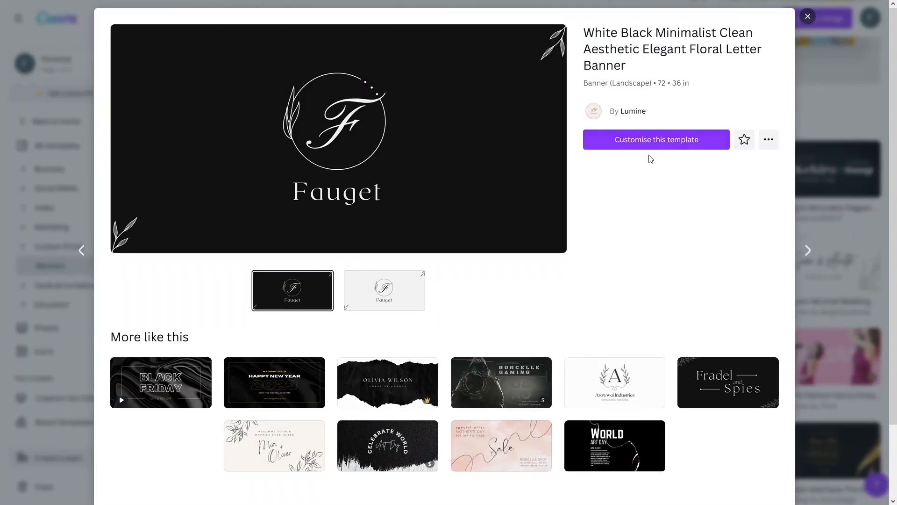
click(649, 147)
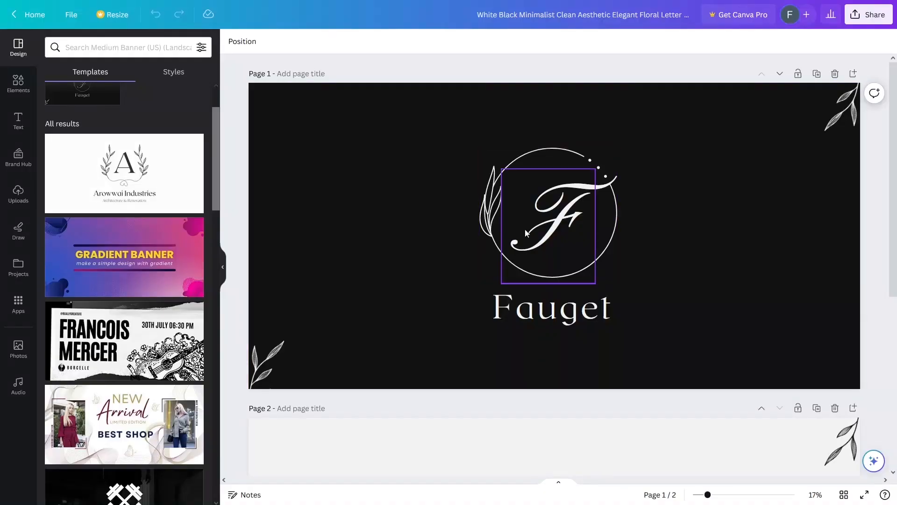
Delete the circular floral frame and the large letter F from page 1 of the banner.
double_click(597, 258)
key(Delete)
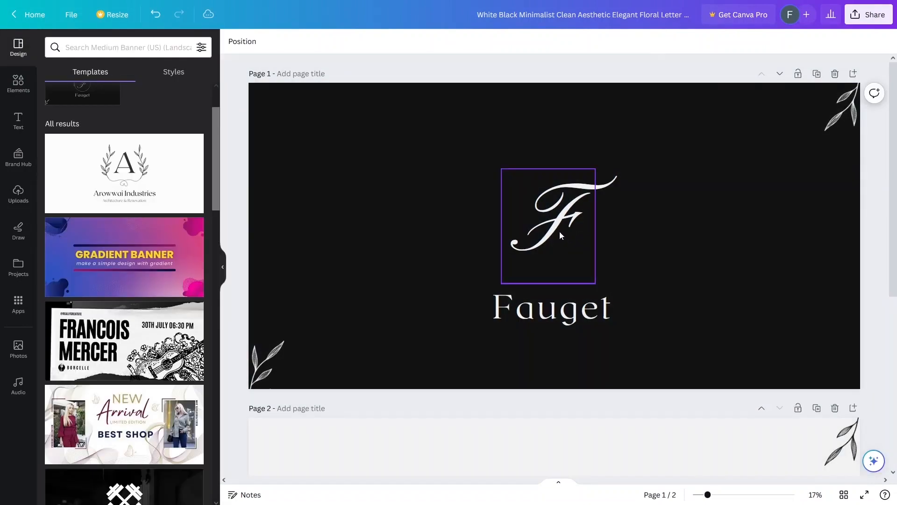
click(561, 235)
key(Delete)
Replace the banner's "Fauget" text with "Shozi".
click(557, 311)
double_click(559, 312)
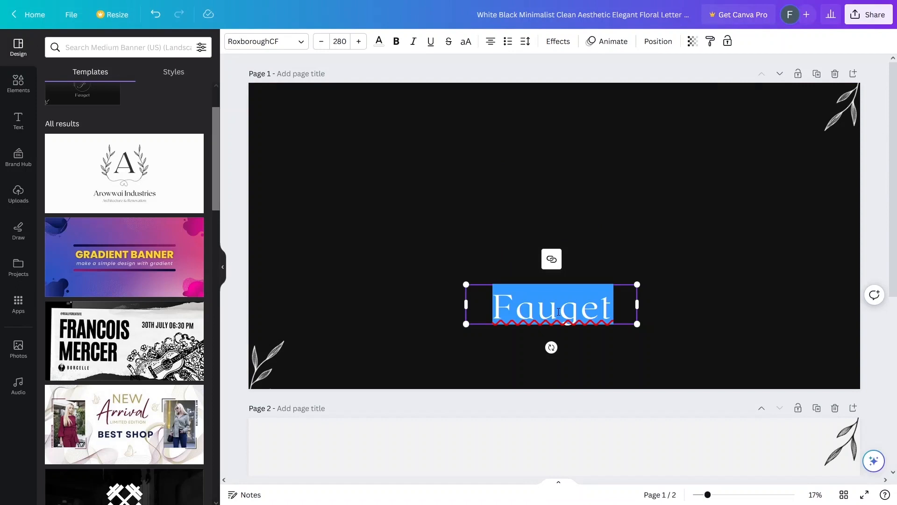
text(Shozi)
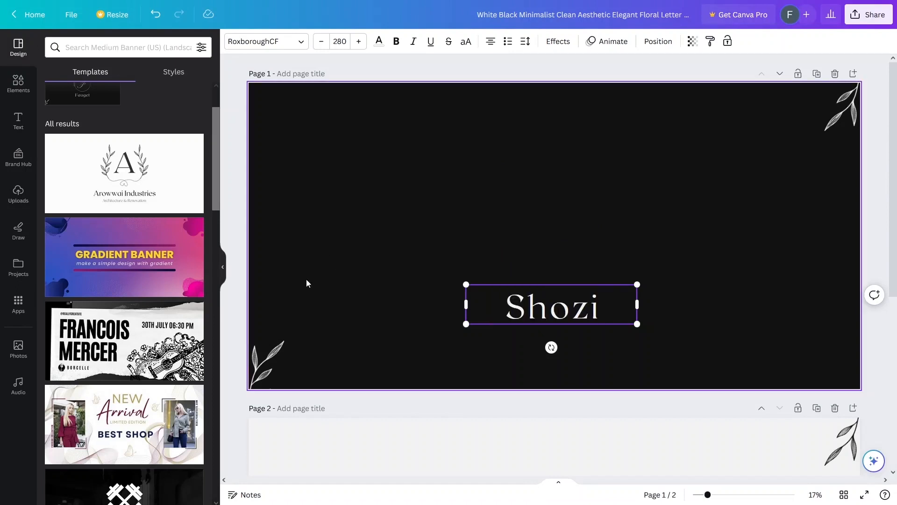
Delete both leaf ornaments from the opposite corners of page 1.
click(261, 371)
drag(264, 373, 849, 120)
key(Delete)
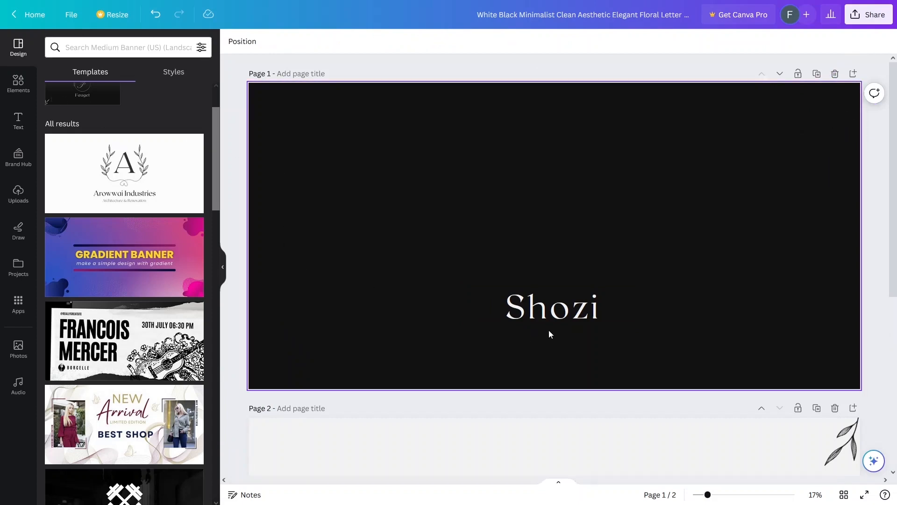
Change the font of the "Shozi" text to Norwester.
click(548, 315)
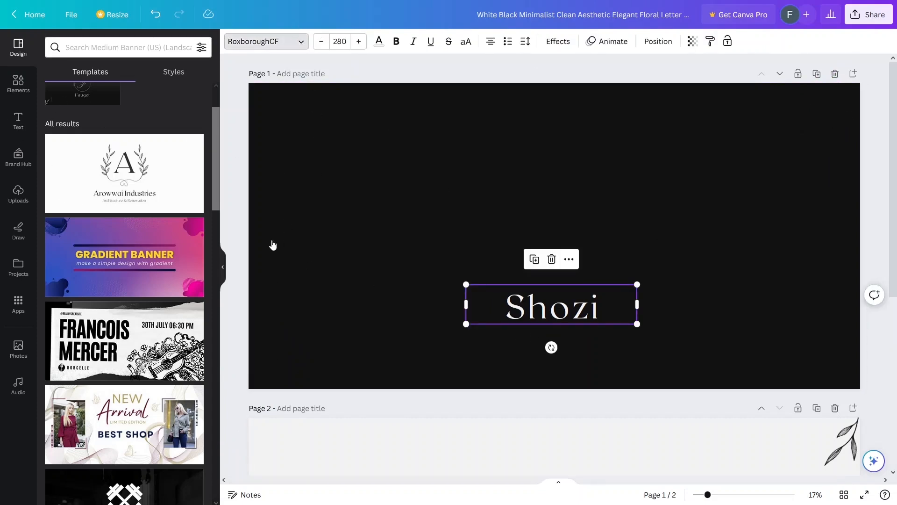
key(ctrl+shift+f)
click(113, 256)
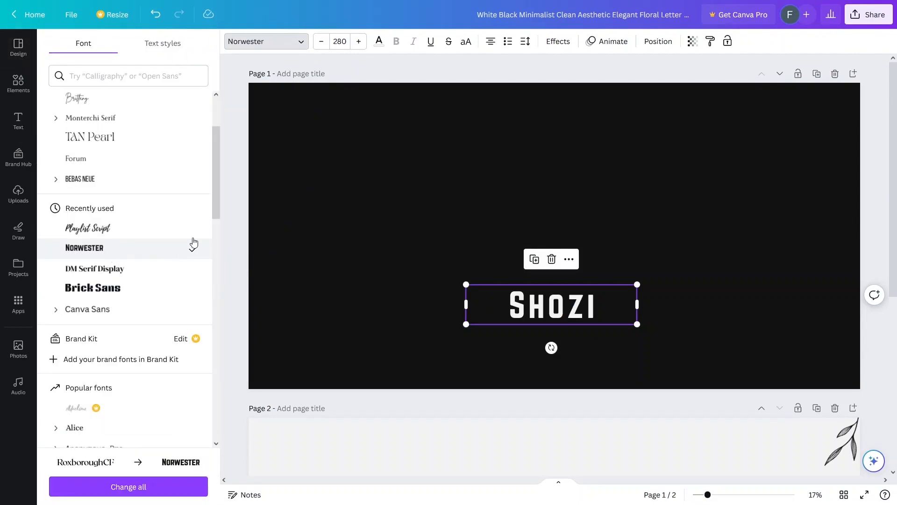
click(231, 130)
Search the elements library for "shoes logo" and list all matching graphics.
scroll(227, 207, down, 1)
scroll(226, 206, up, 1)
scroll(171, 162, up, 2)
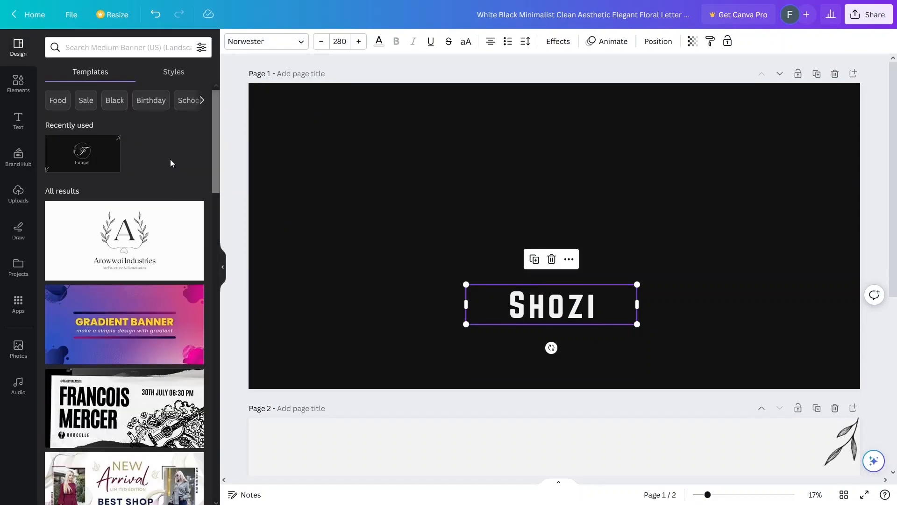
click(111, 44)
text(shoes logo)
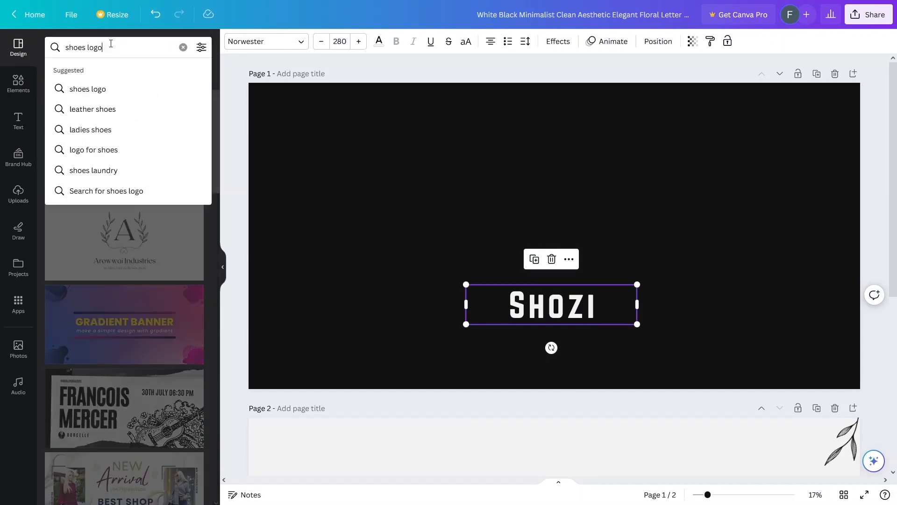
key(Return)
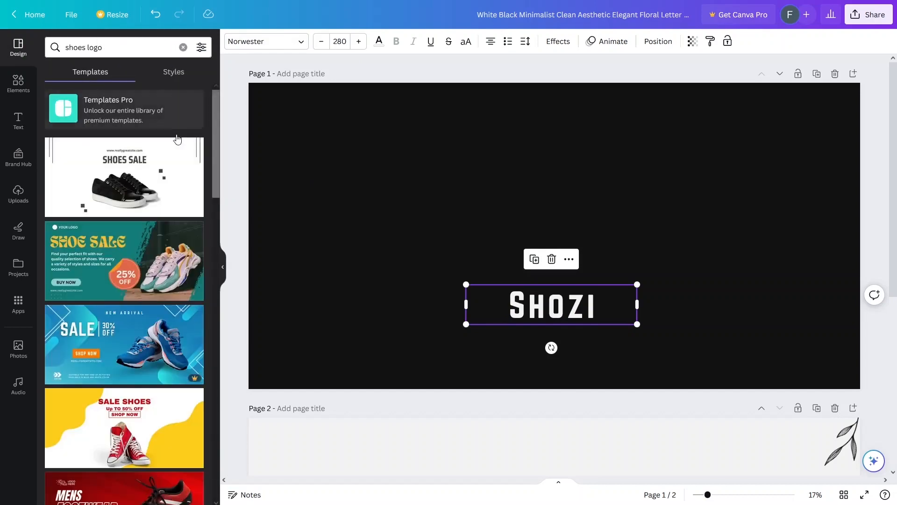
click(18, 83)
click(102, 47)
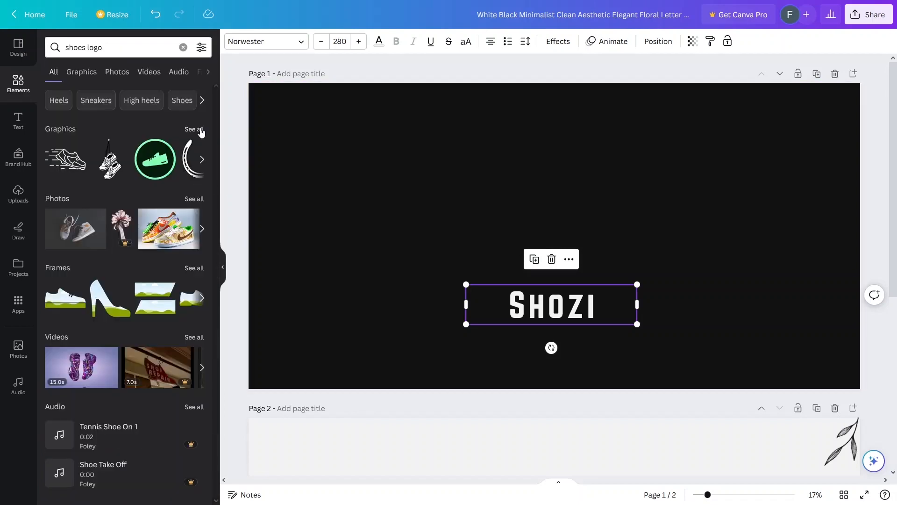
click(201, 132)
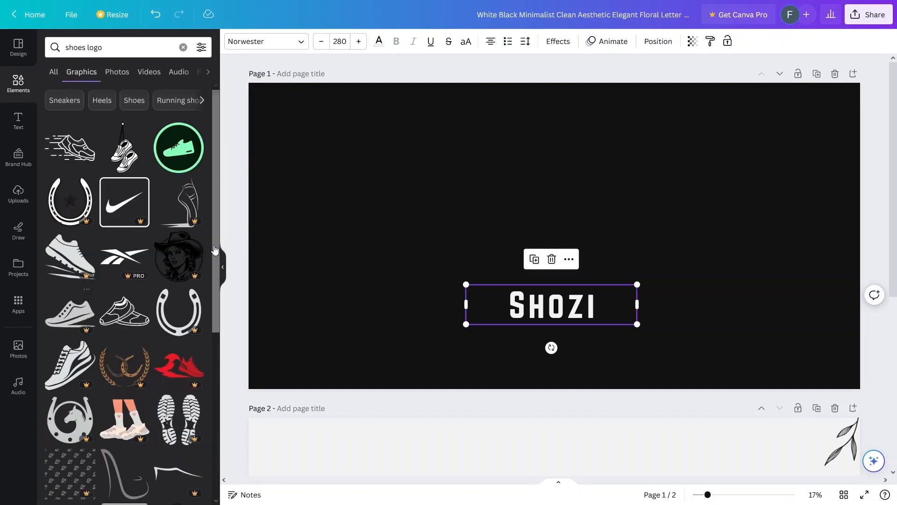
Add the speeding sneaker graphic above the "Shozi" text on page 1 and colour it #f2f2f2.
click(79, 153)
drag(573, 244, 549, 225)
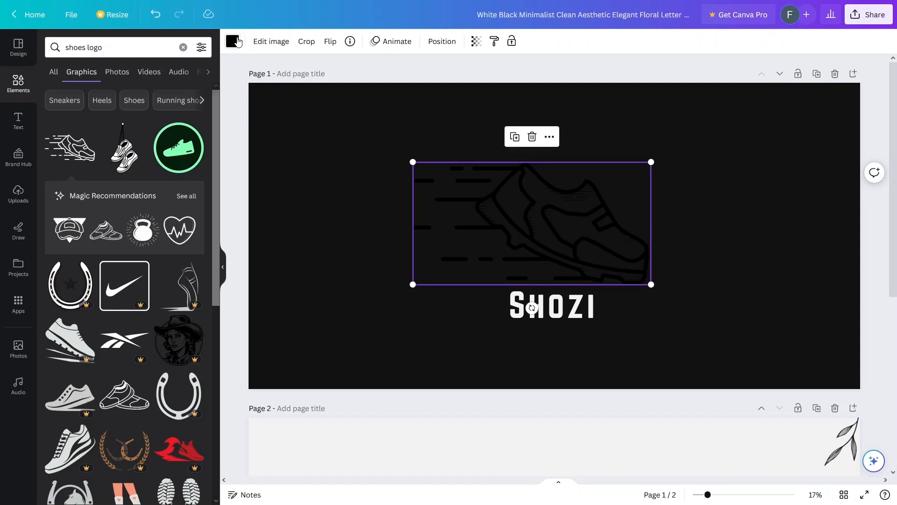
click(237, 41)
click(140, 102)
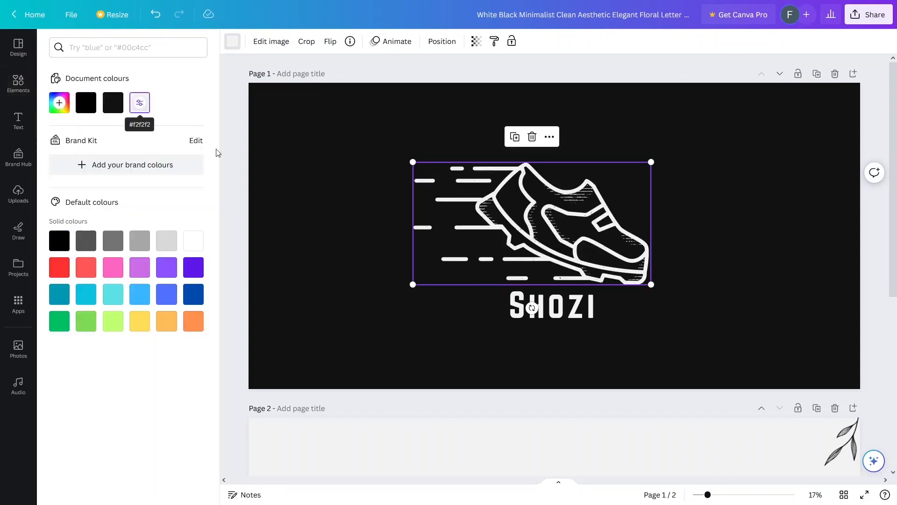
Shrink the sneaker graphic to about the width of the word "Shozi", keeping it directly above the text.
click(446, 201)
drag(413, 163, 558, 249)
click(529, 402)
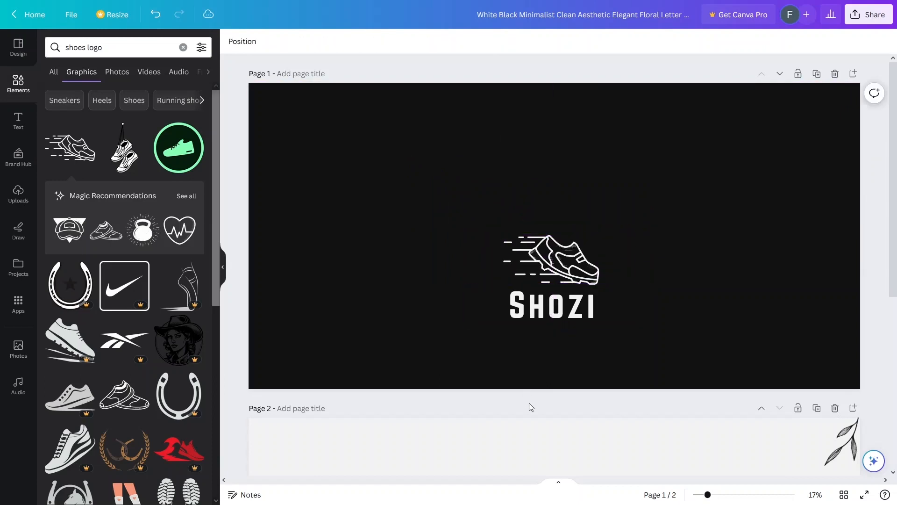
Enlarge the sneaker and "Shozi" text together to a font size of 553 and centre them horizontally on page 1.
drag(484, 203, 660, 337)
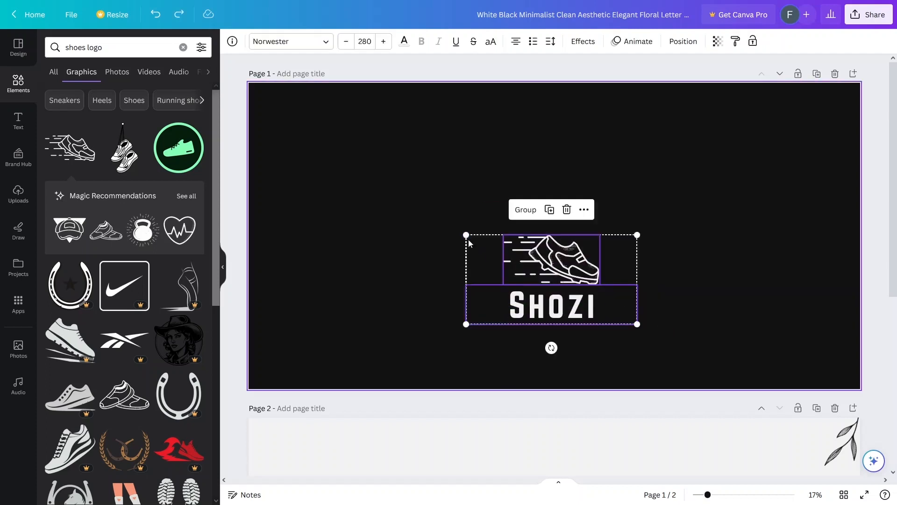
drag(552, 265, 557, 222)
drag(470, 192, 553, 215)
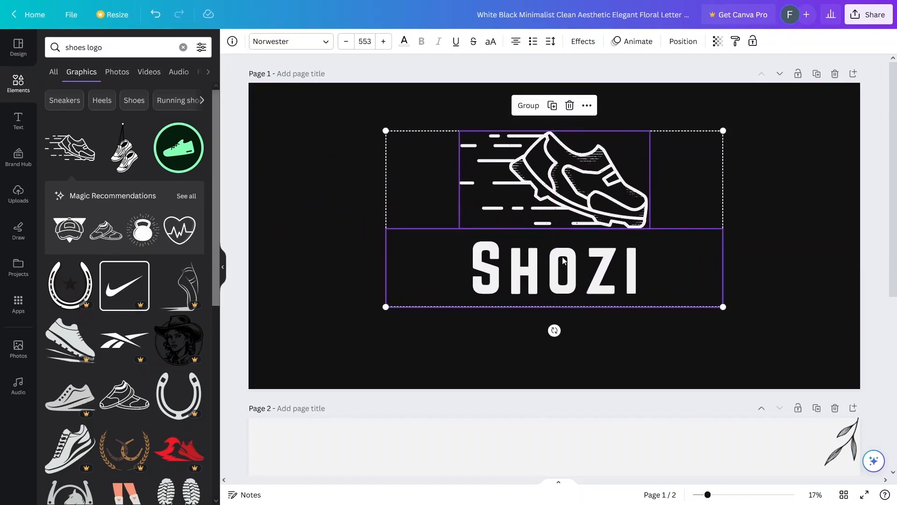
click(428, 416)
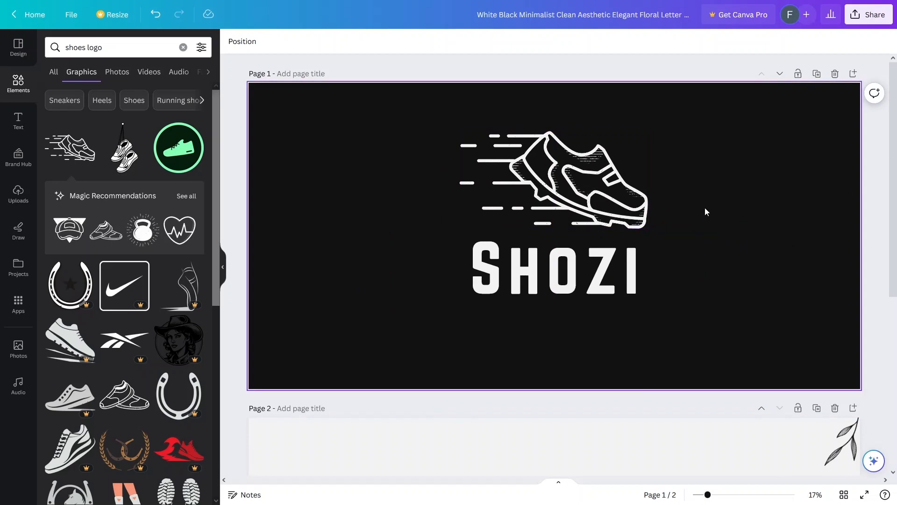
Duplicate page 1 and recolour the "Shozi" text on the copy in the near-black document colour.
click(817, 73)
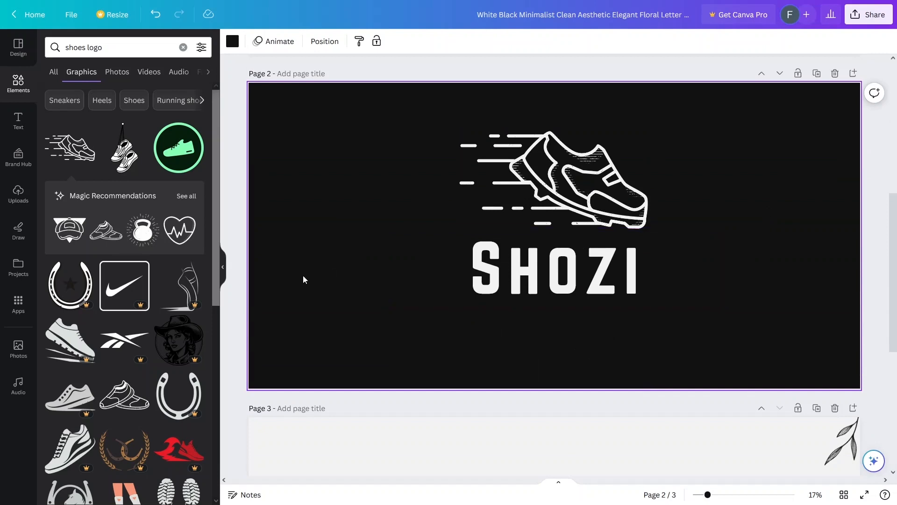
click(552, 182)
shift+click(528, 276)
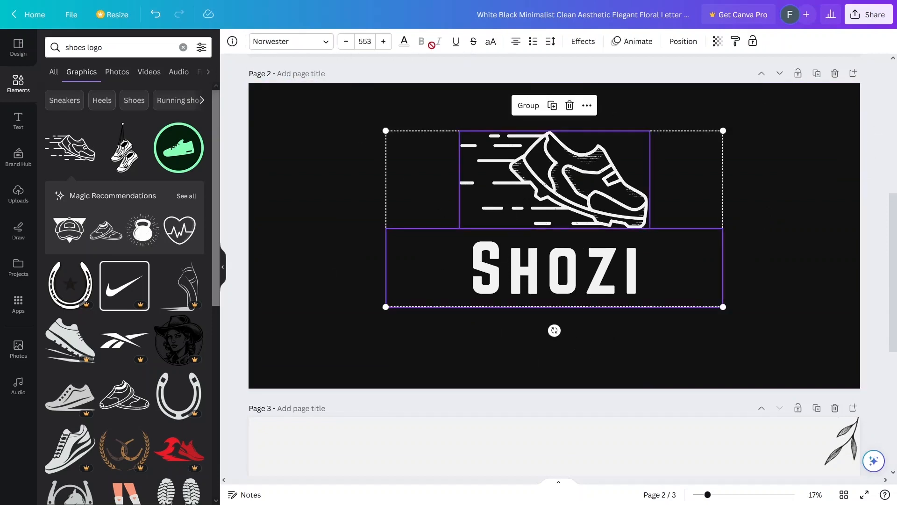
click(404, 41)
click(85, 102)
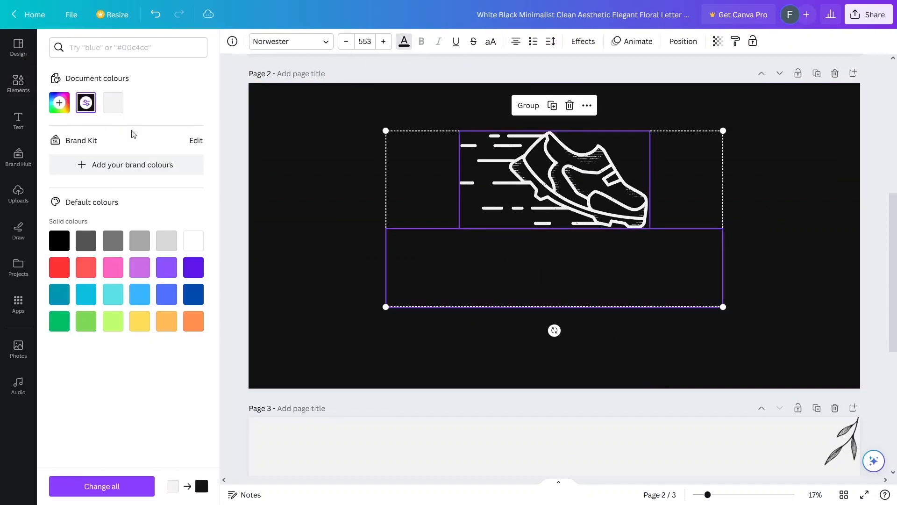
Recolour the sneaker on page 2 near-black and set that page's background to the light grey document colour.
click(544, 171)
click(232, 42)
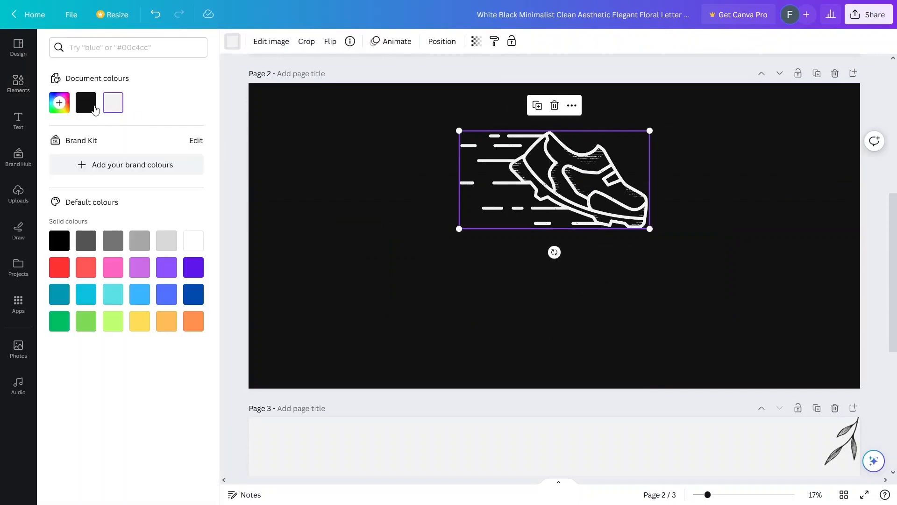
click(94, 106)
click(285, 168)
click(117, 111)
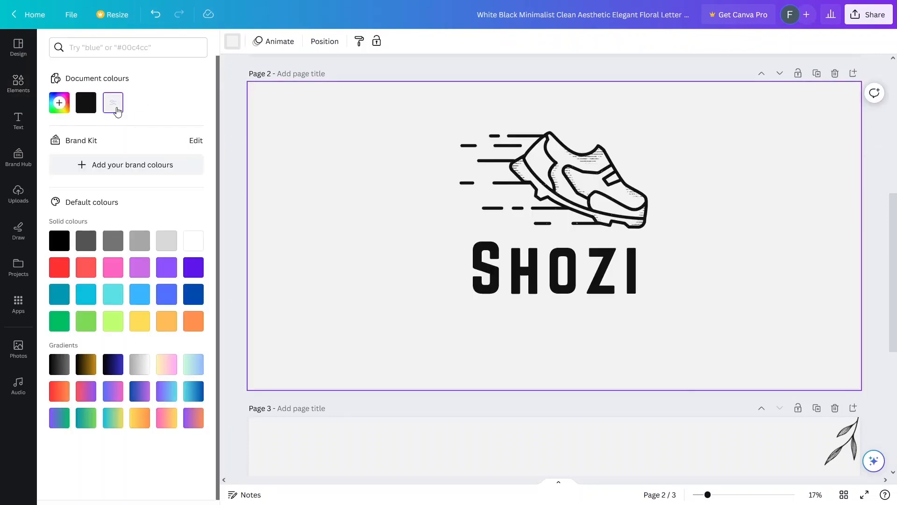
Move the sneaker and "Shozi" text on page 2 slightly down together to the page's vertical centre.
drag(419, 126, 644, 337)
drag(640, 281, 640, 298)
click(234, 189)
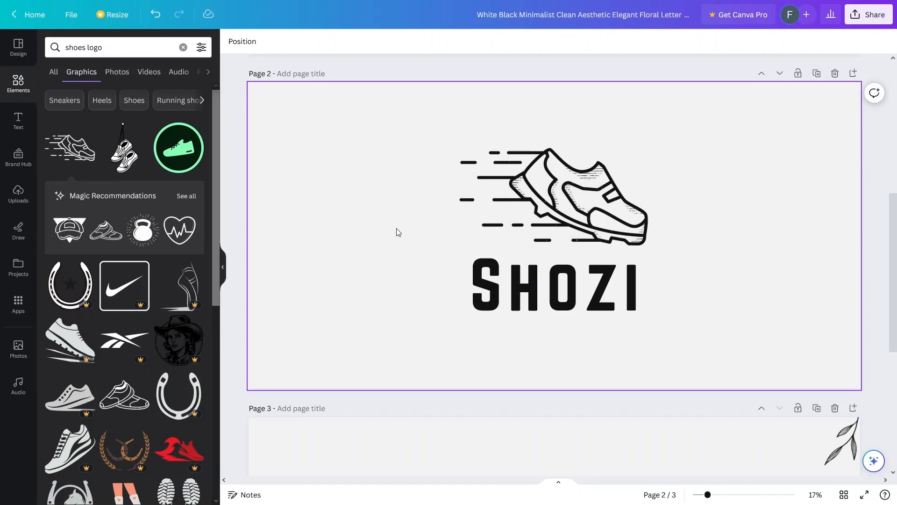
Set the banner's download file type to JPG.
scroll(398, 234, up, 7)
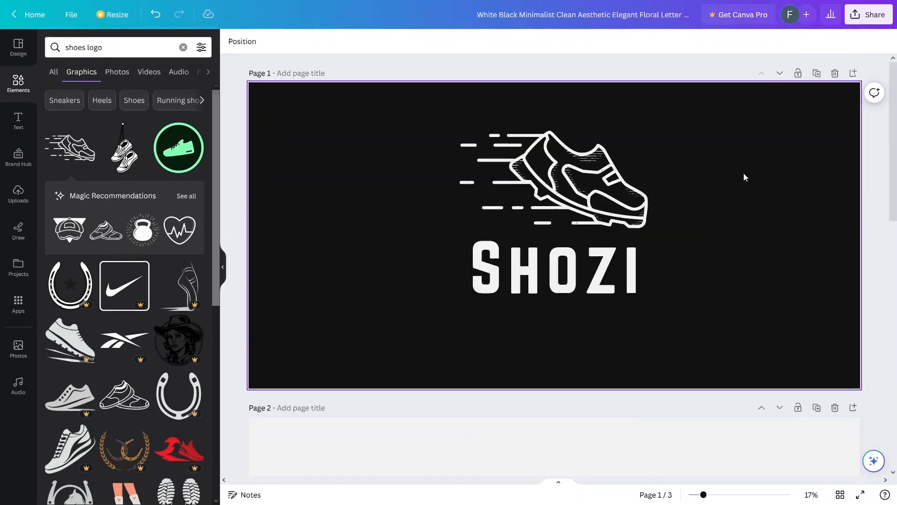
click(869, 14)
click(722, 270)
click(785, 86)
click(751, 151)
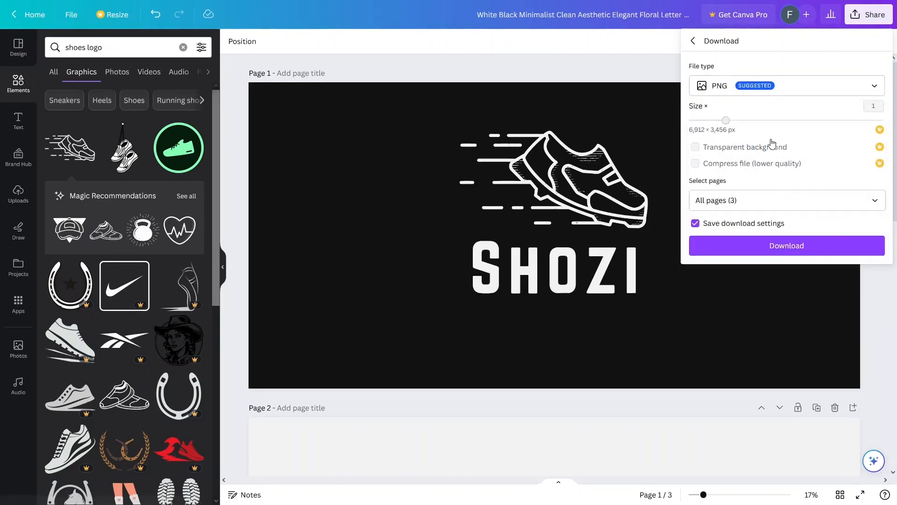
click(784, 96)
click(732, 124)
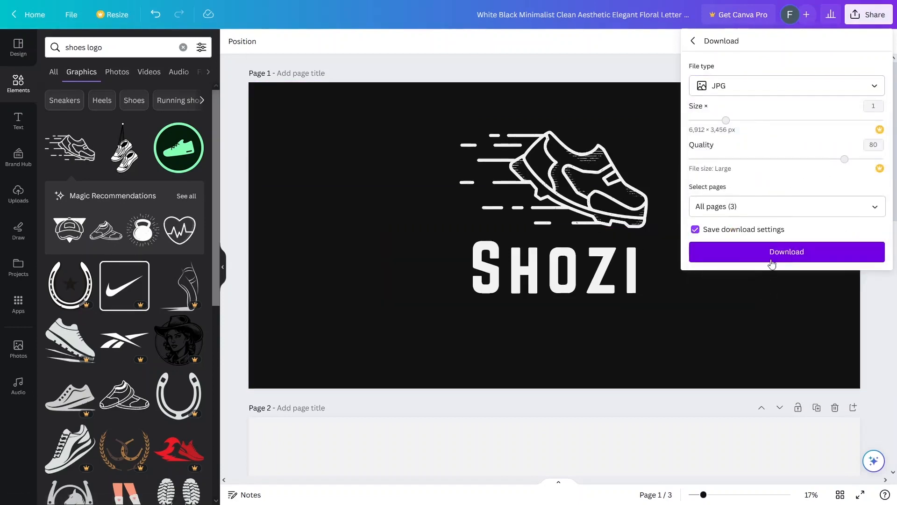
Delete page 3 with the leftover floral letter design from the banner.
click(865, 208)
scroll(875, 336, down, 2)
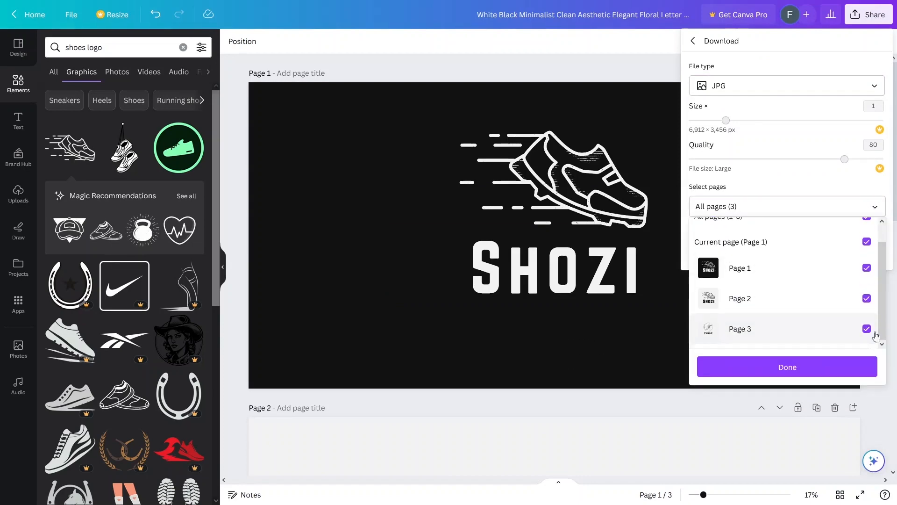
click(646, 372)
scroll(646, 371, down, 8)
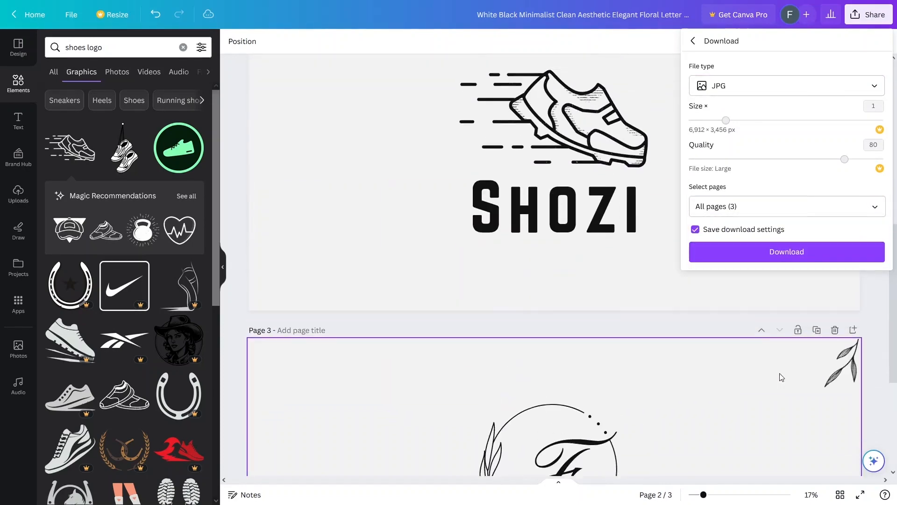
click(831, 338)
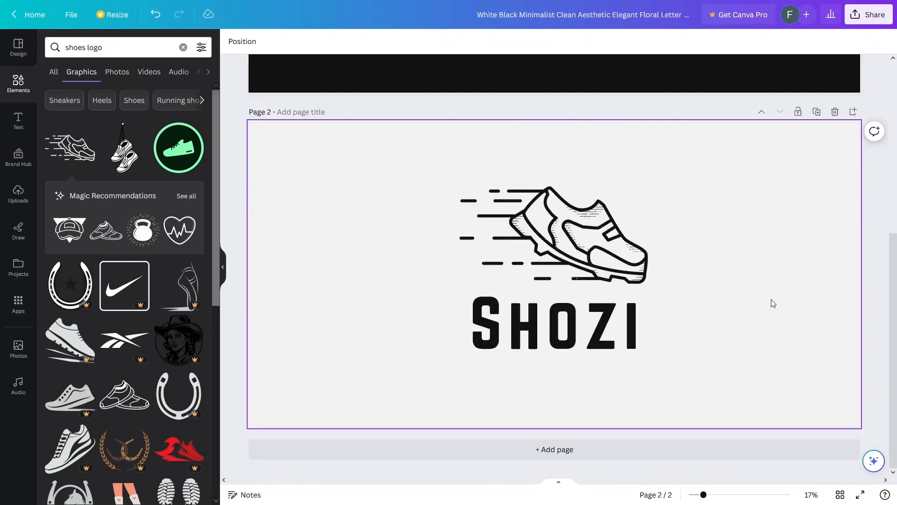
Download both banner pages as JPG and check the browser's recent downloads.
click(868, 15)
click(774, 273)
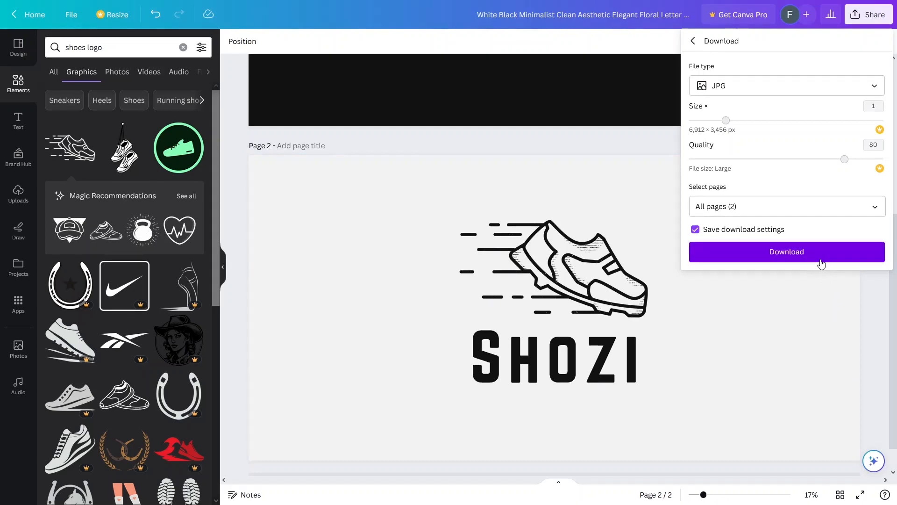
click(821, 263)
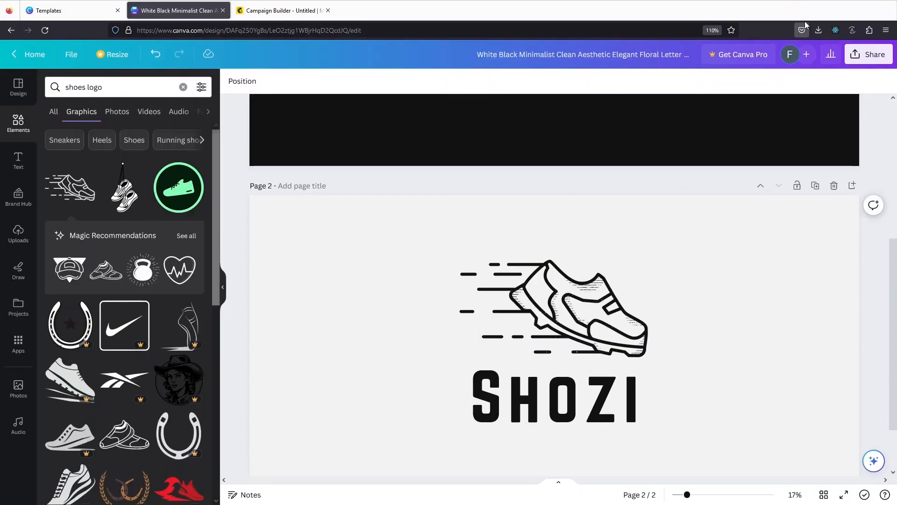
click(817, 30)
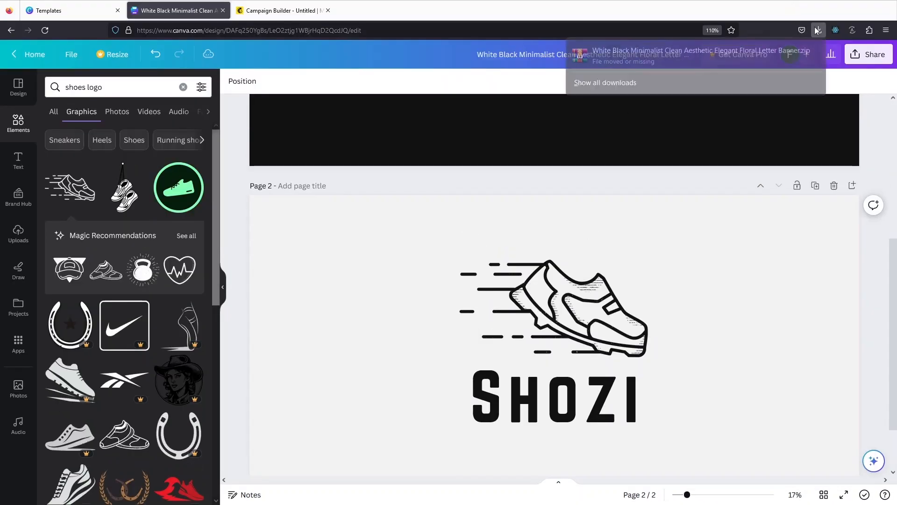
Switch to the Mailchimp email builder and open the settings of the logo block above the image placeholders.
click(276, 13)
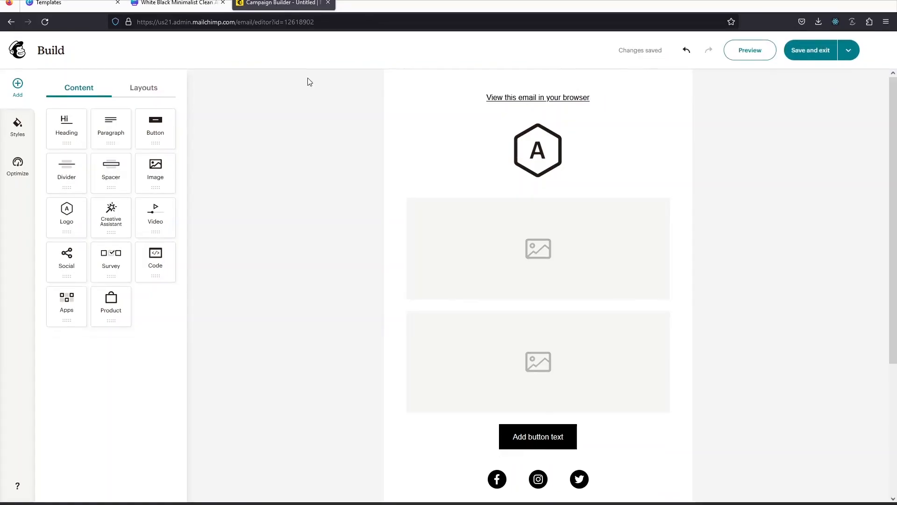
key(F11)
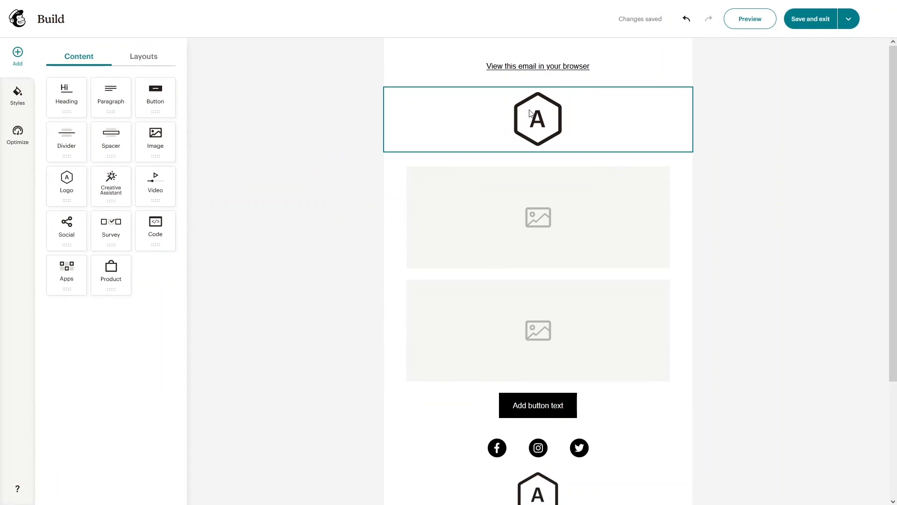
click(530, 113)
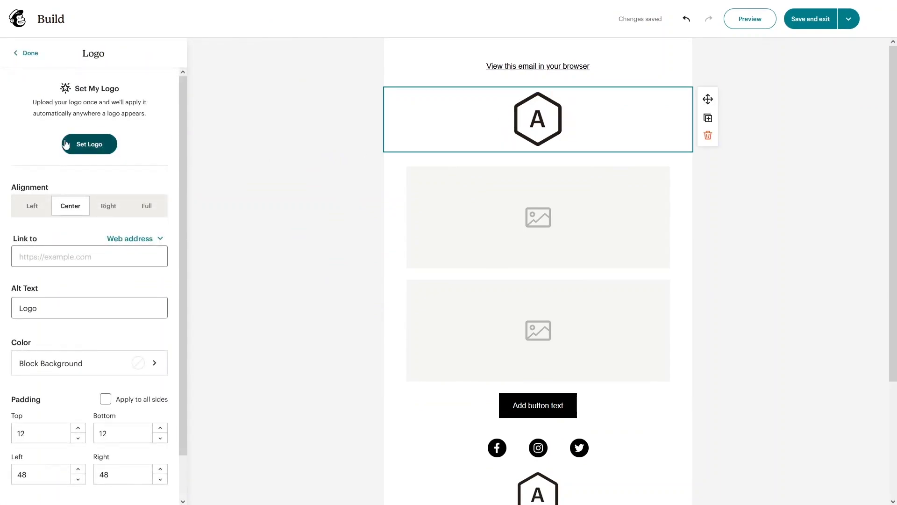
scroll(71, 176, down, 1)
scroll(72, 176, up, 1)
Upload 1.jpg from the Pictures folder as the email's logo.
click(84, 144)
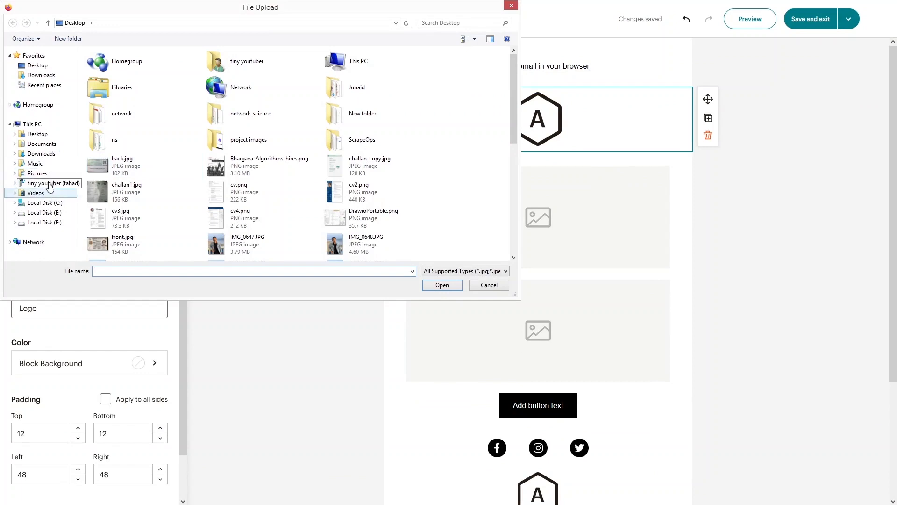
click(37, 173)
click(164, 79)
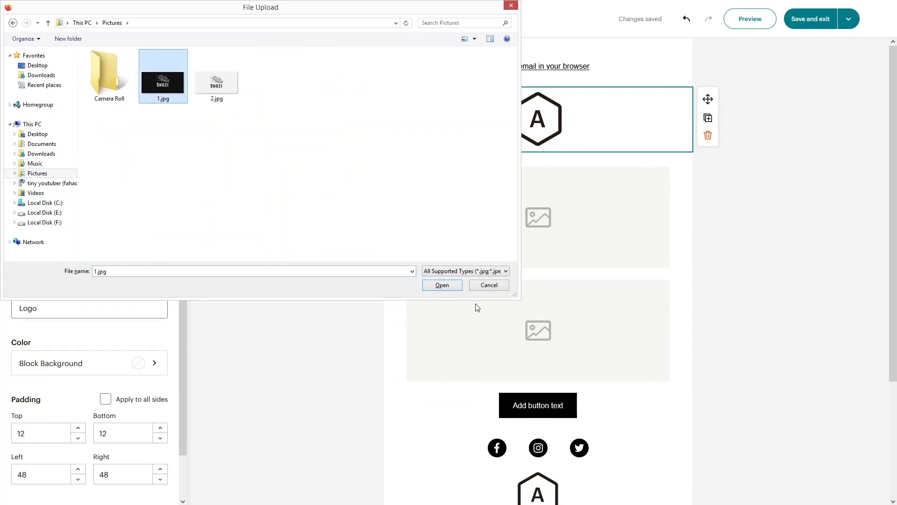
click(440, 283)
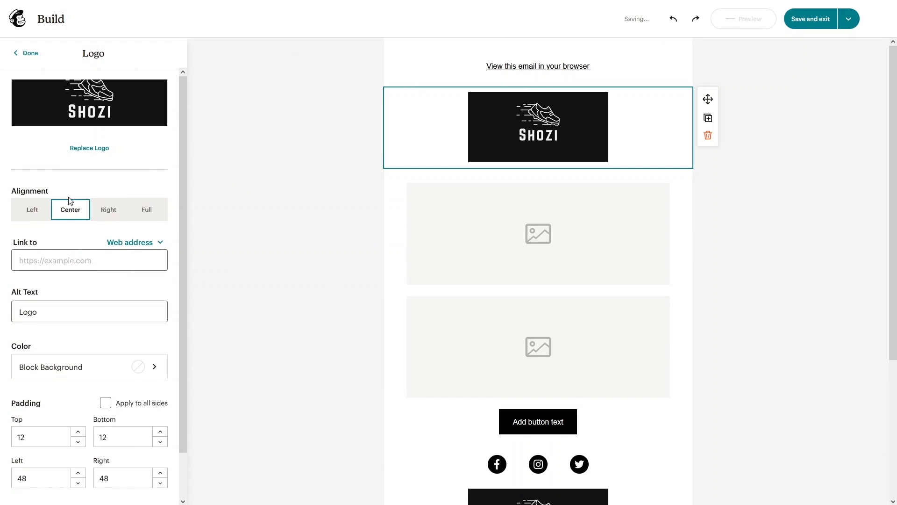
scroll(28, 252, down, 1)
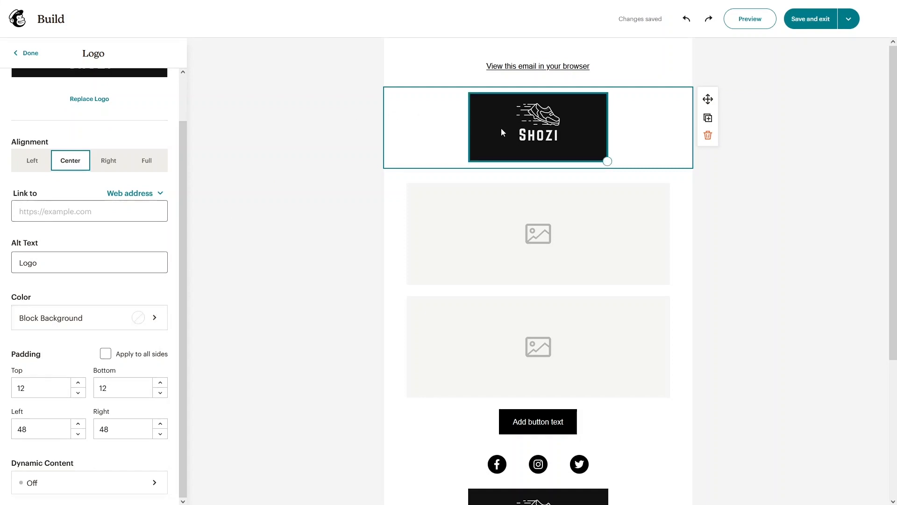
Switch to the Canva banner design and copy the hex code of page 1's black background colour.
click(176, 10)
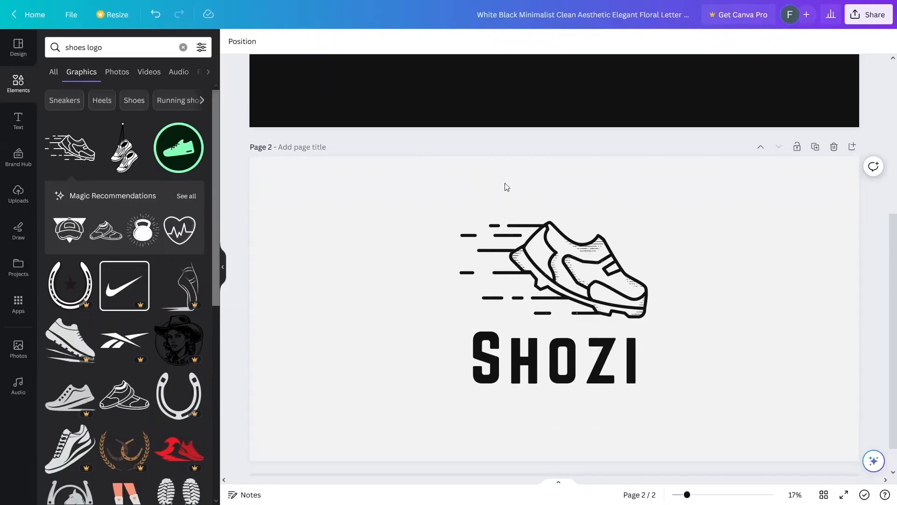
scroll(351, 131, up, 4)
click(256, 78)
click(233, 45)
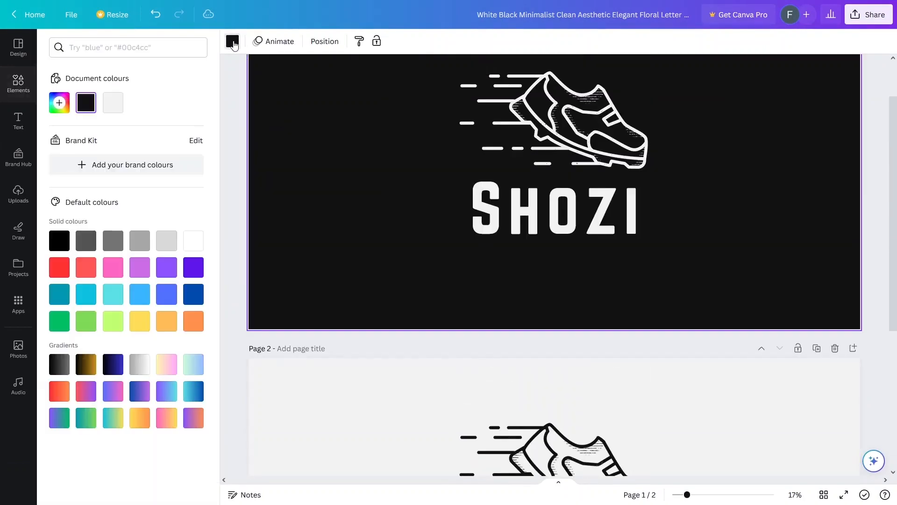
click(86, 102)
key(ctrl+c)
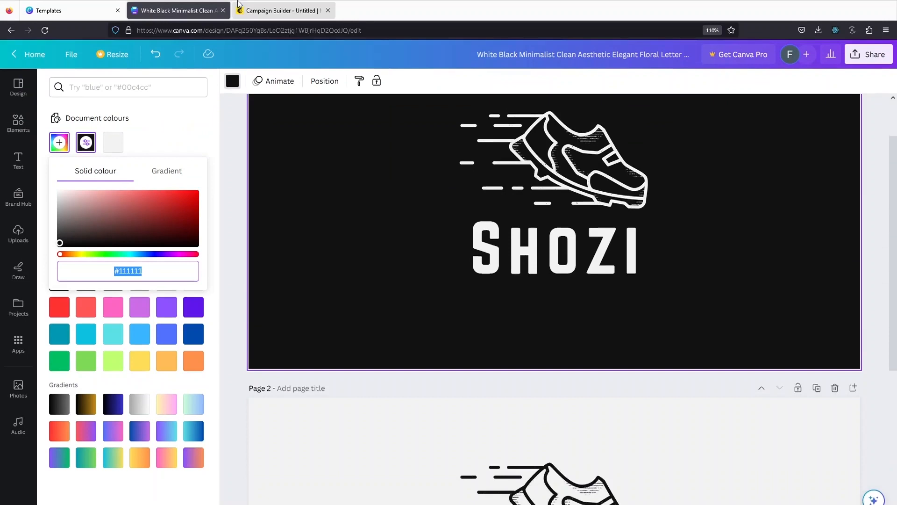
Back in the Mailchimp email, set the header logo's block background to the copied colour #111111.
click(280, 9)
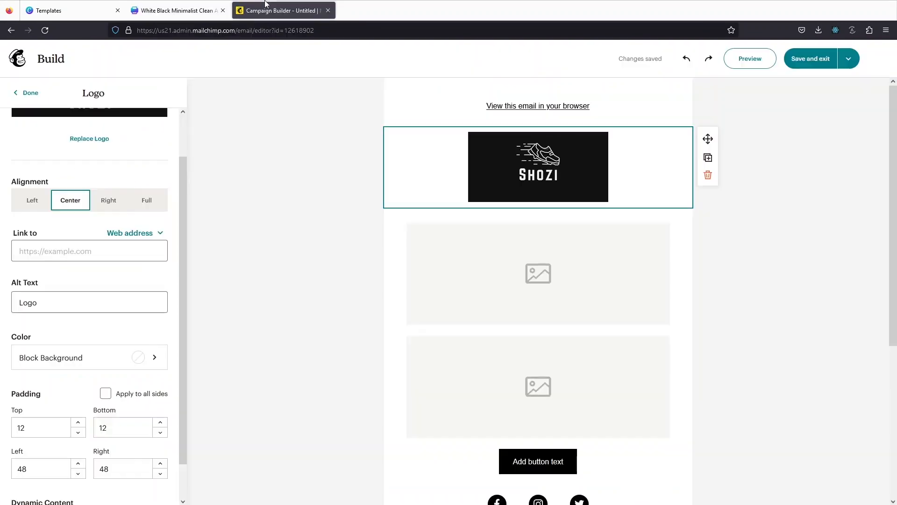
scroll(140, 327, up, 1)
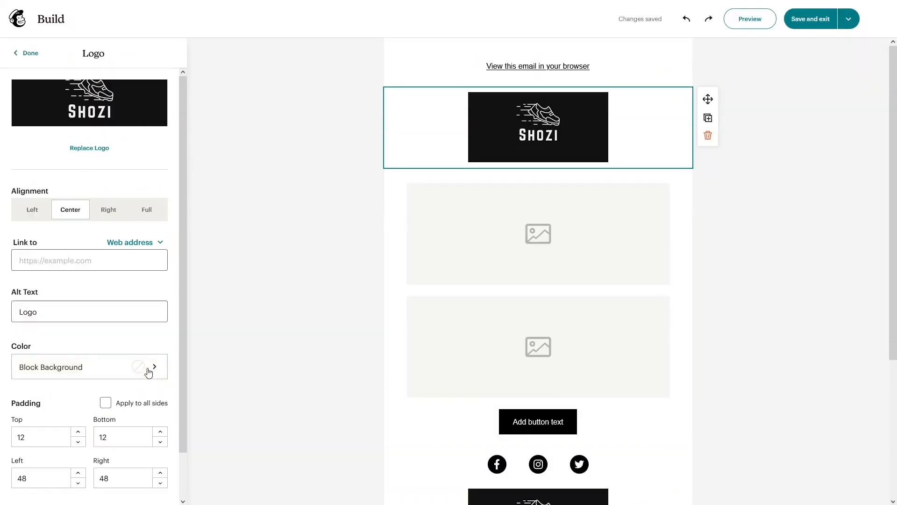
click(146, 369)
click(56, 250)
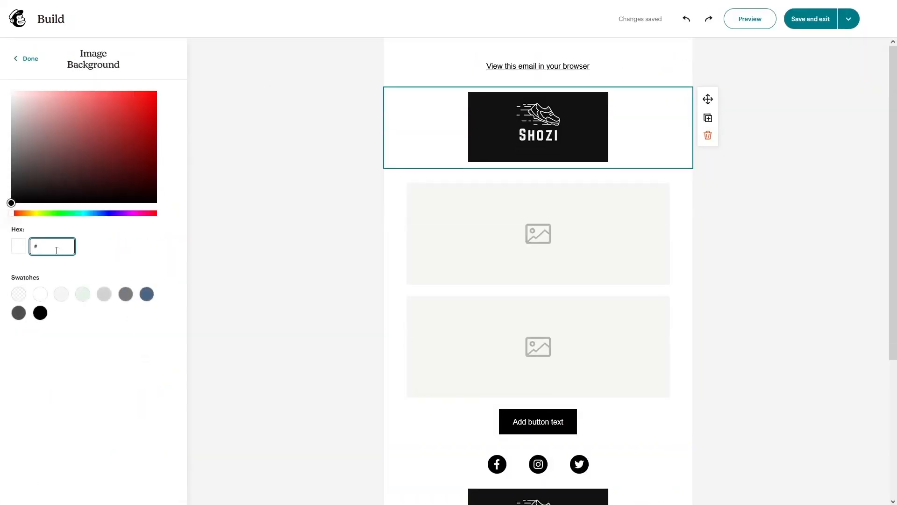
key(ctrl+v)
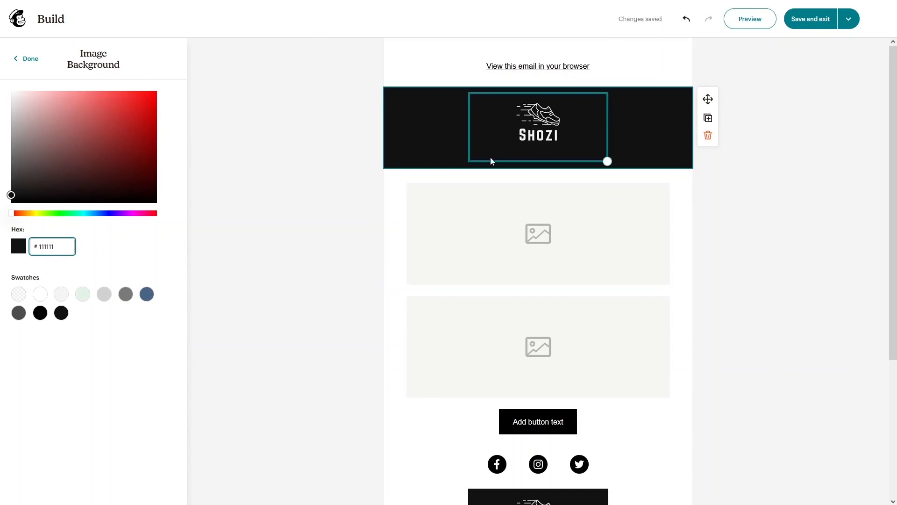
click(26, 59)
click(314, 246)
Replace the footer logo below the social icons with 2.jpg uploaded from the Pictures folder.
scroll(442, 332, down, 2)
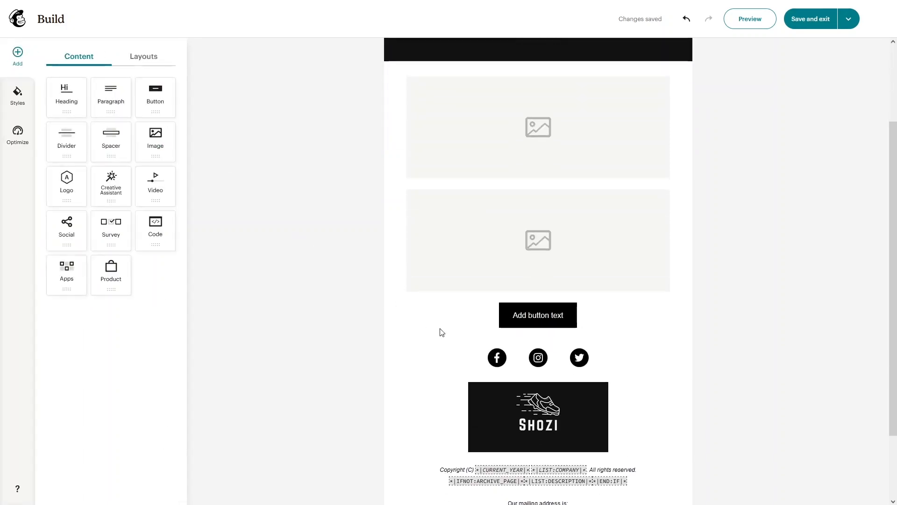
click(534, 414)
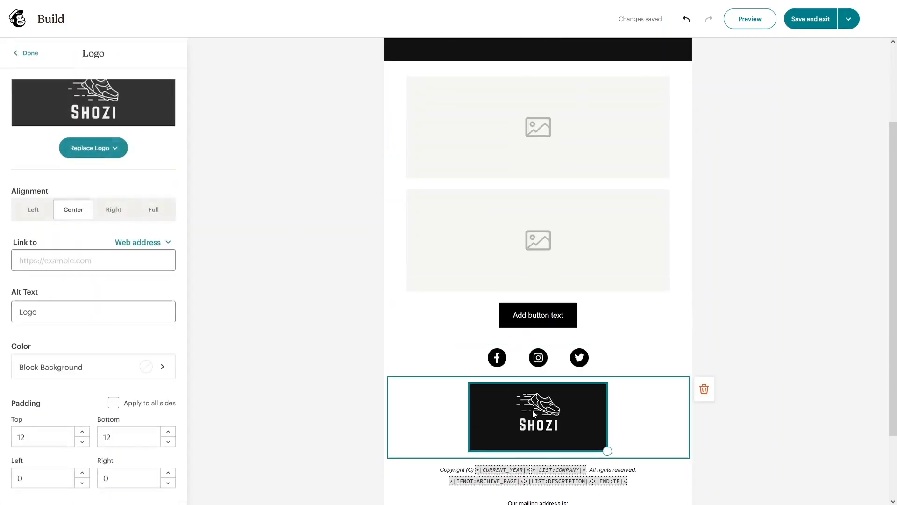
click(93, 147)
click(84, 180)
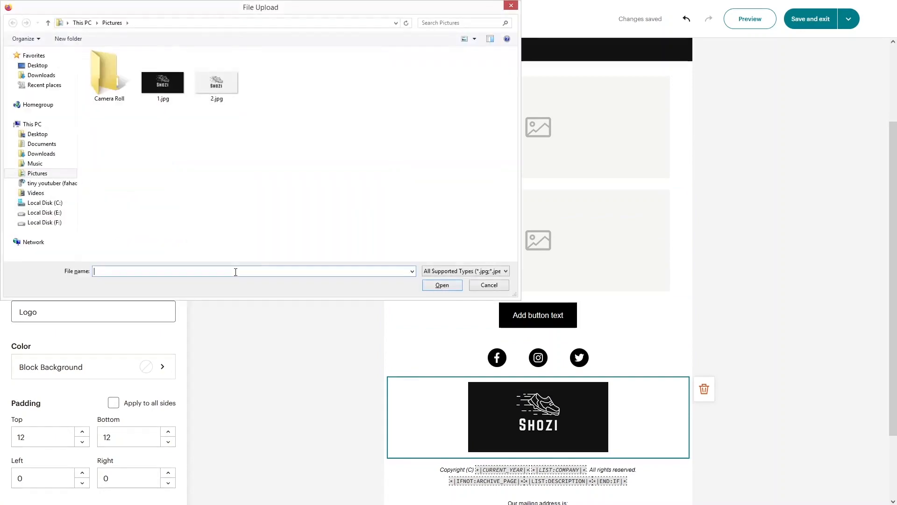
click(228, 92)
click(430, 287)
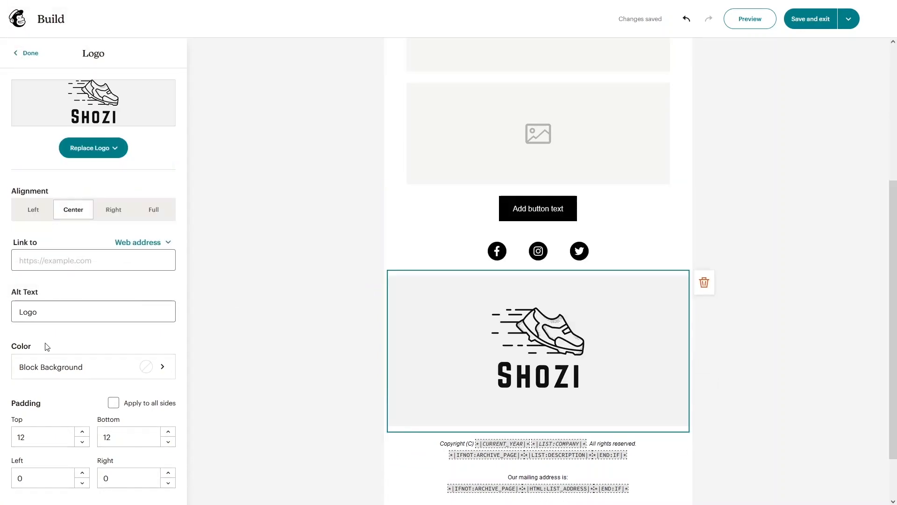
Shrink the footer logo to a bit under two thirds of its block's width and set its block background to light grey F4F4F4.
mouse_move(682, 427)
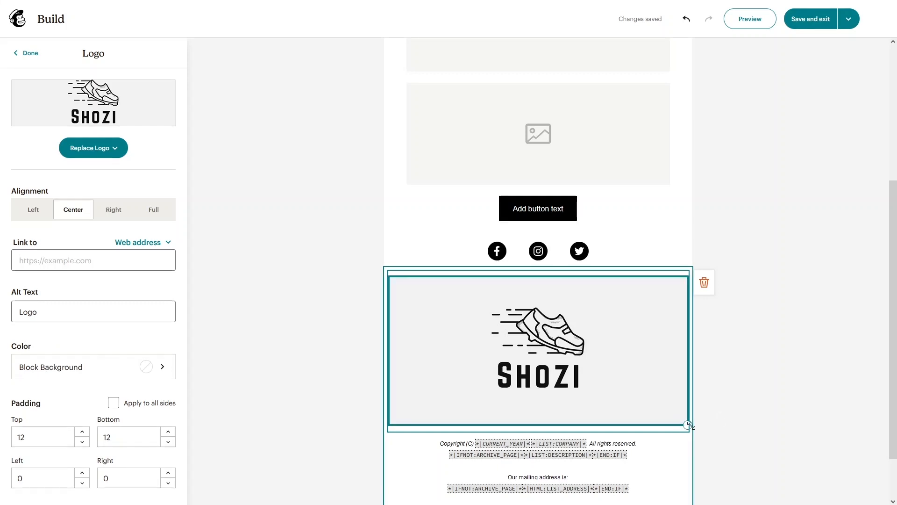
drag(691, 427, 581, 331)
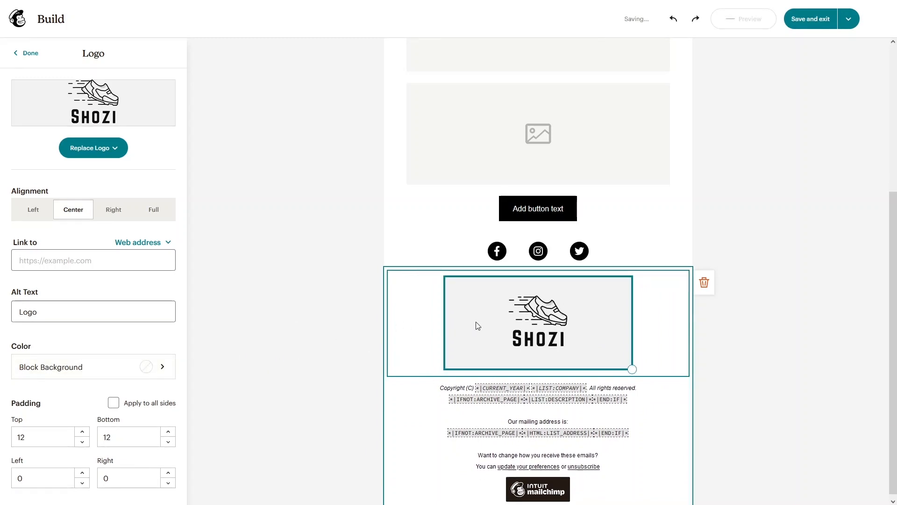
click(75, 366)
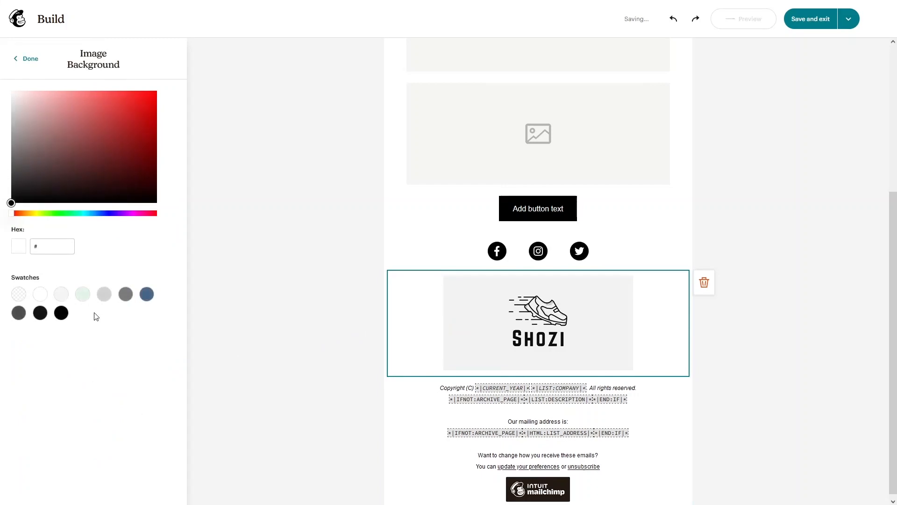
click(61, 294)
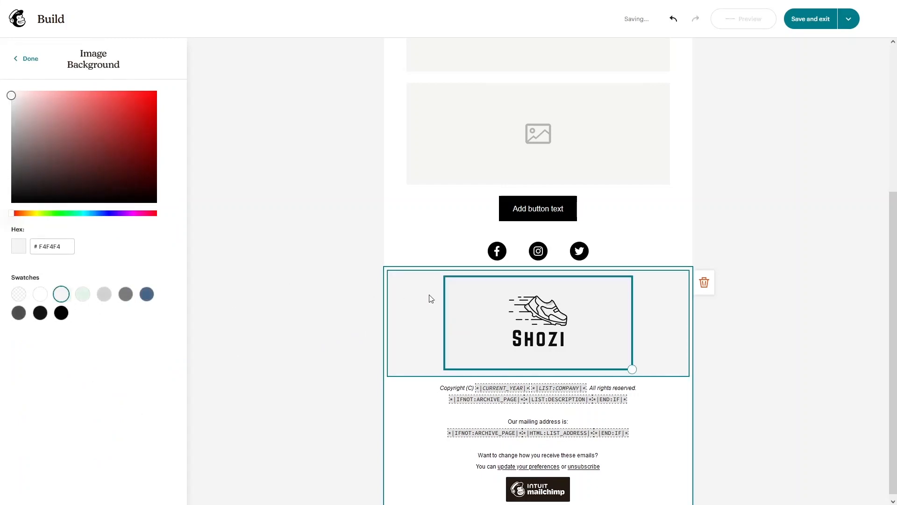
click(275, 272)
scroll(287, 259, up, 5)
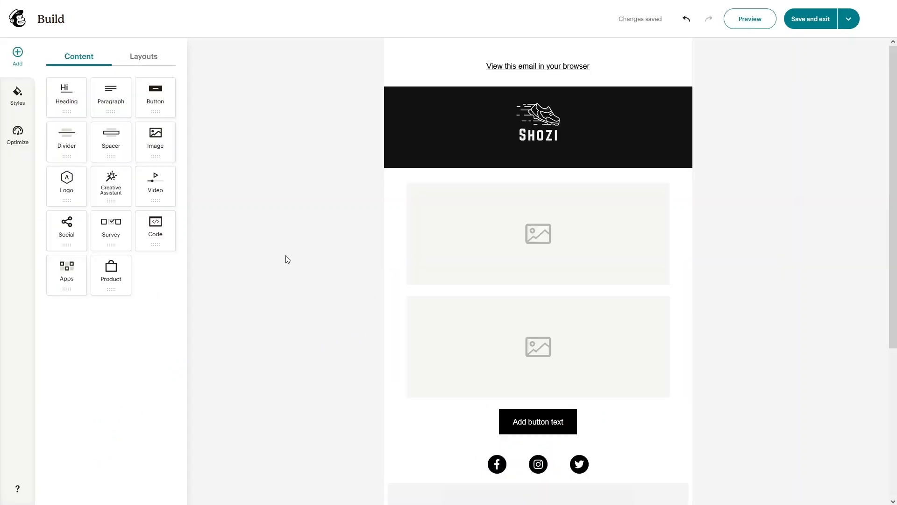
scroll(287, 259, down, 2)
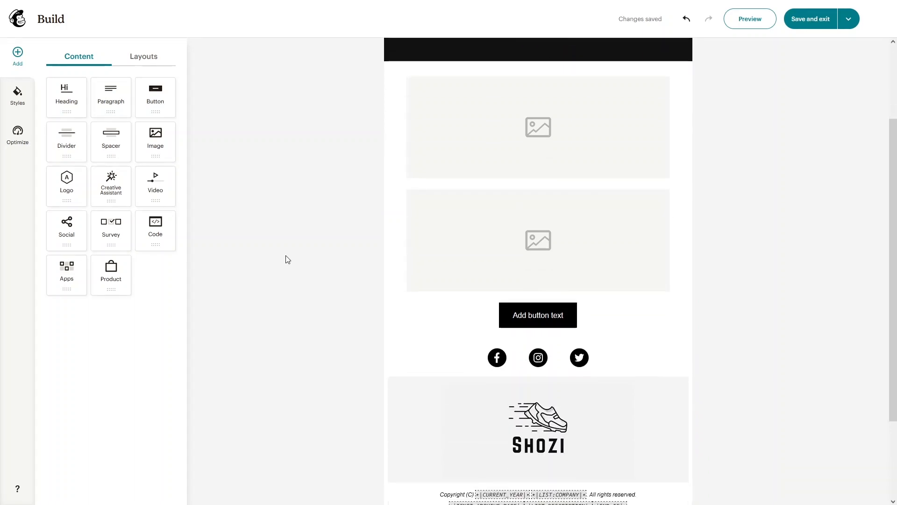
scroll(287, 260, up, 2)
scroll(288, 259, down, 1)
scroll(287, 260, up, 1)
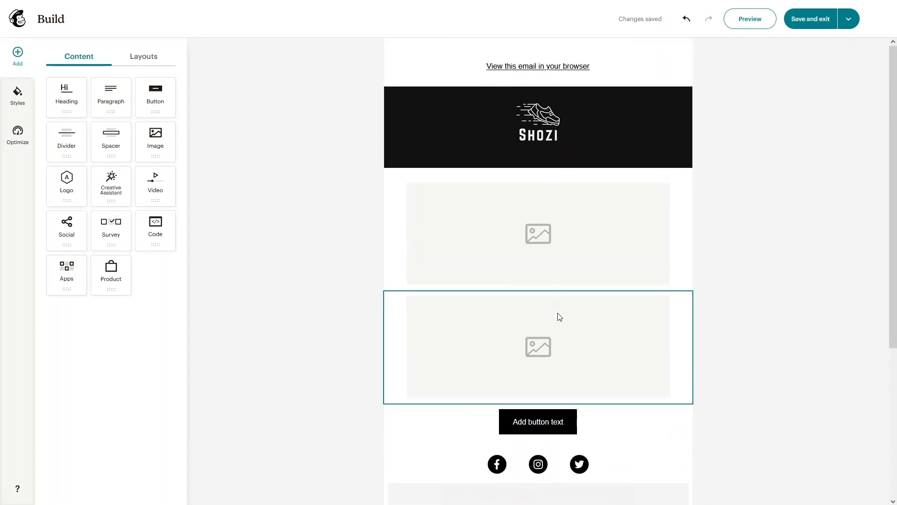
Close the Canva banner design, switch to the Canva templates page and dismiss the floral letter banner's preview.
mouse_move(152, 3)
click(183, 10)
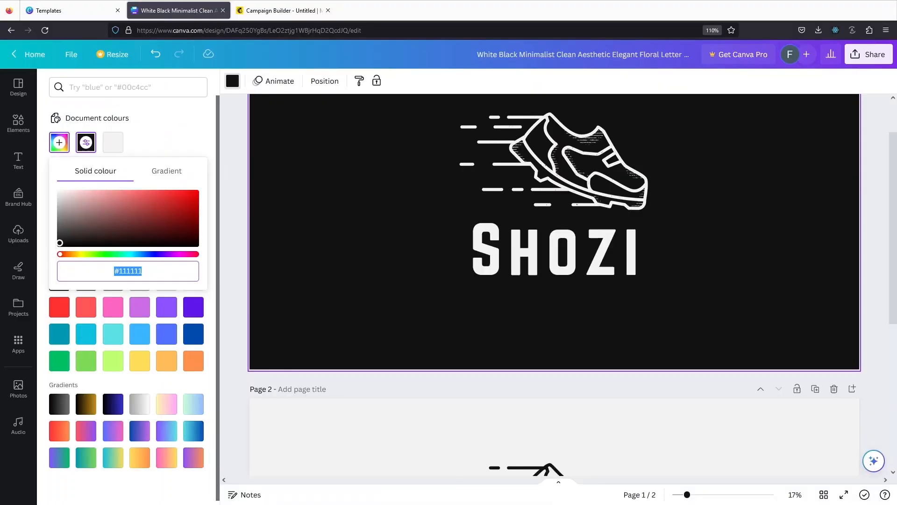
click(223, 10)
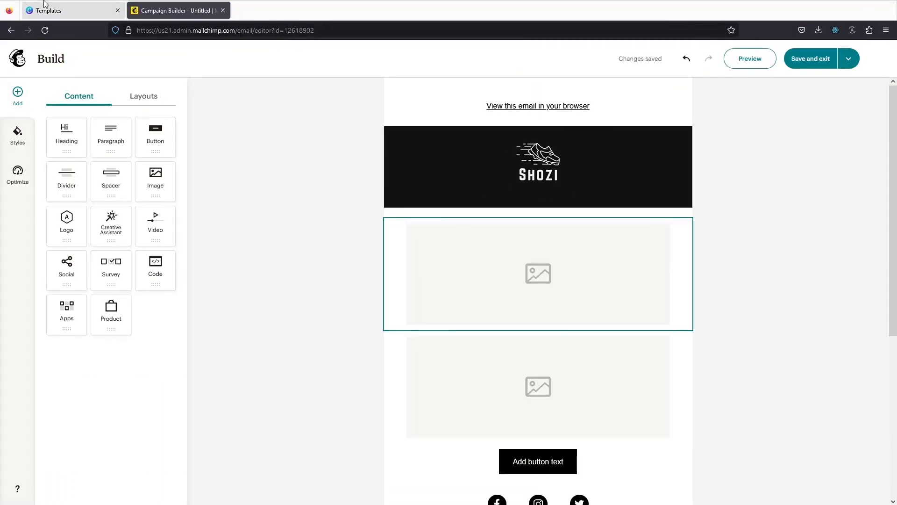
click(48, 11)
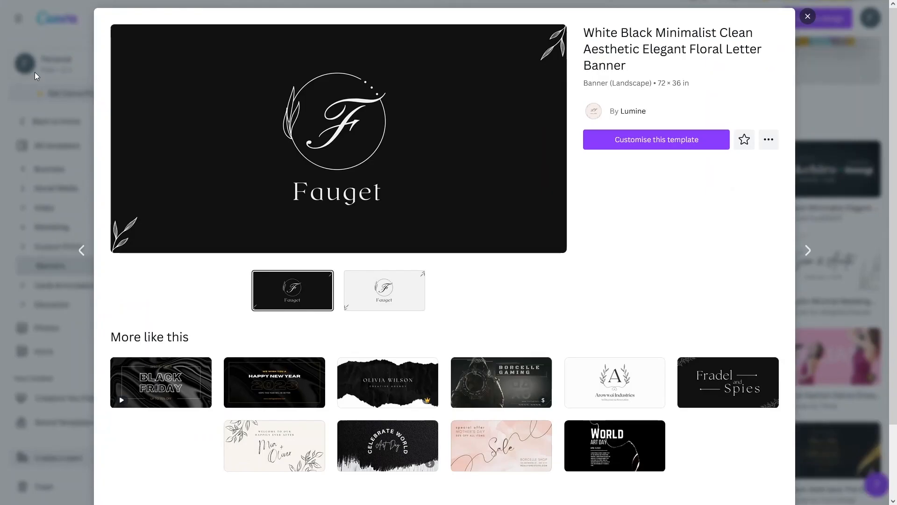
click(35, 72)
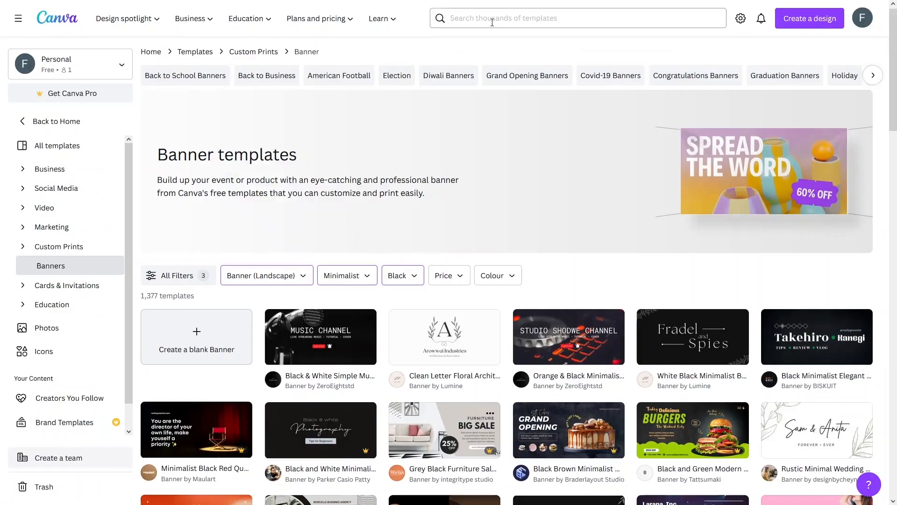
Search the Canva templates for "promotional post".
click(492, 22)
text(pro)
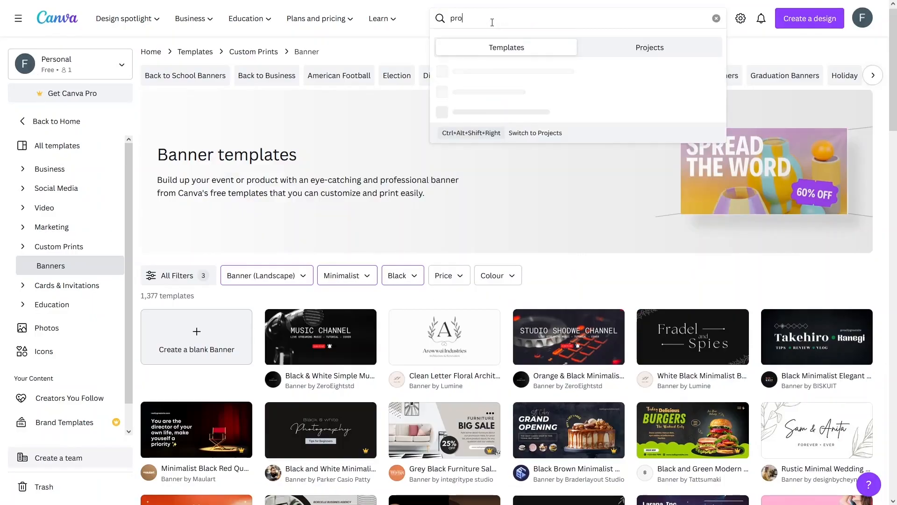
text(motional)
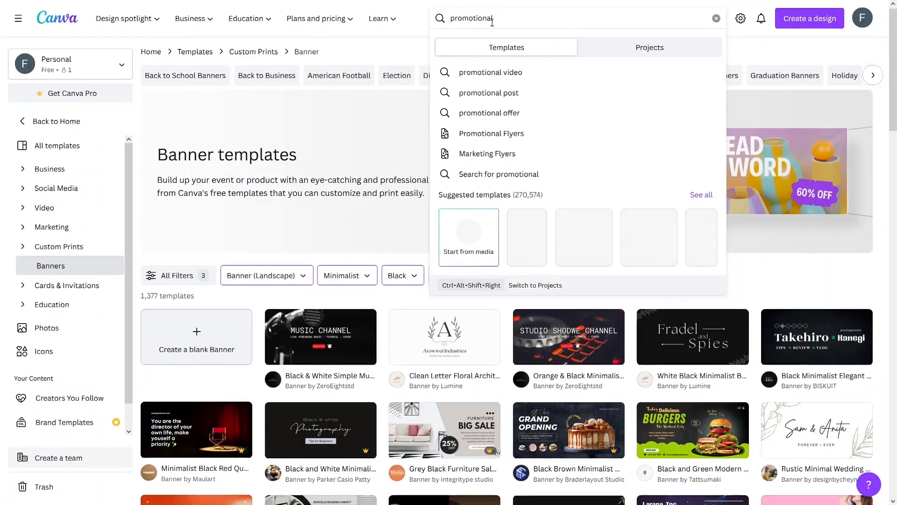
click(482, 94)
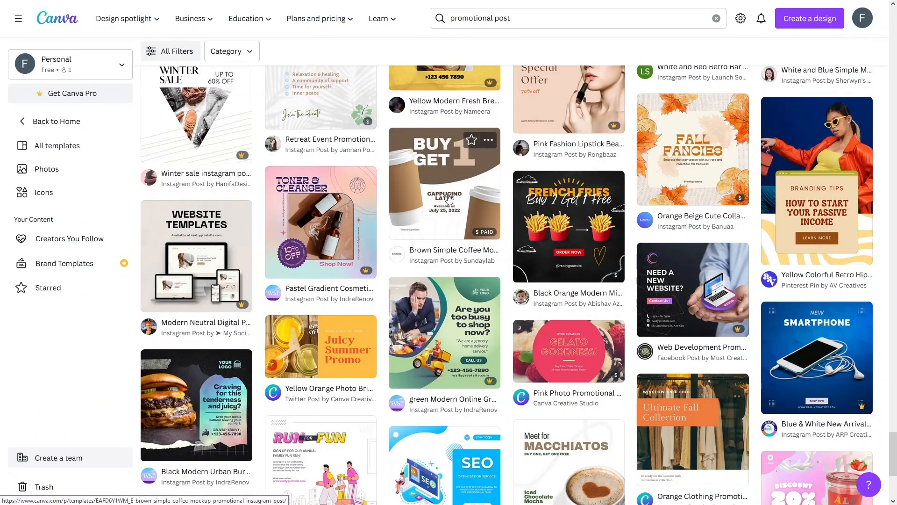
Start a design from the White & Purple 3D Product Promotion template, found among those similar to the Brown Simple Coffee Mockup post.
click(492, 257)
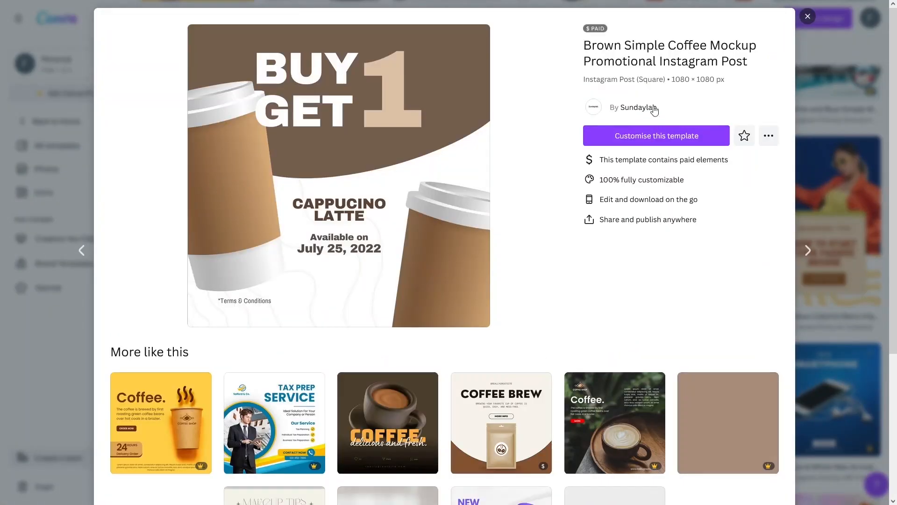
scroll(467, 311, down, 4)
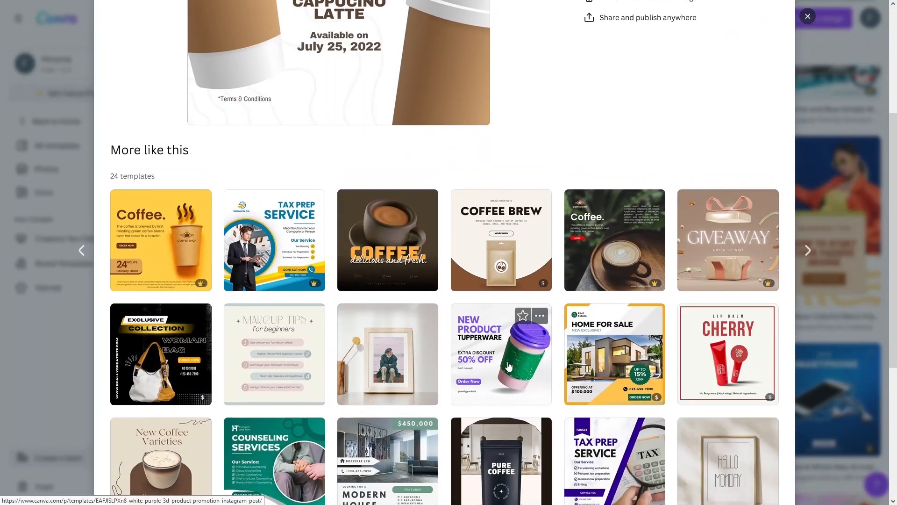
scroll(507, 364, down, 2)
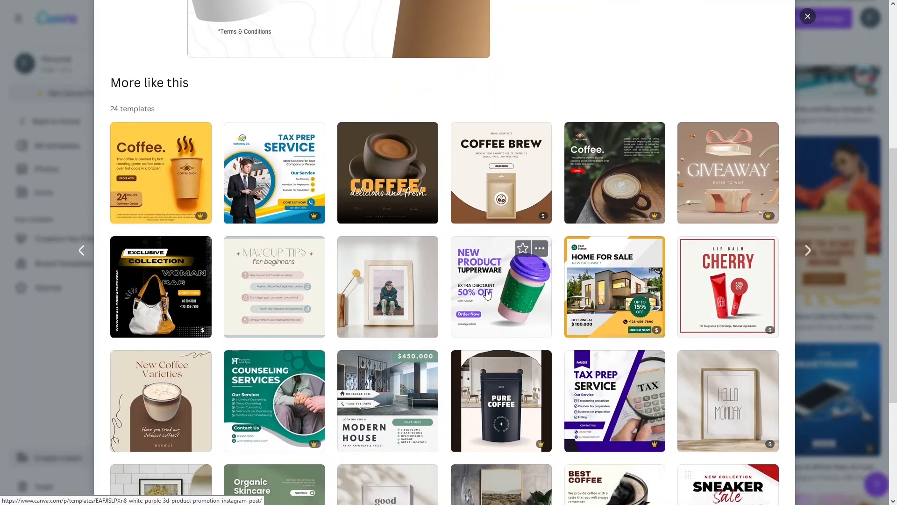
click(487, 293)
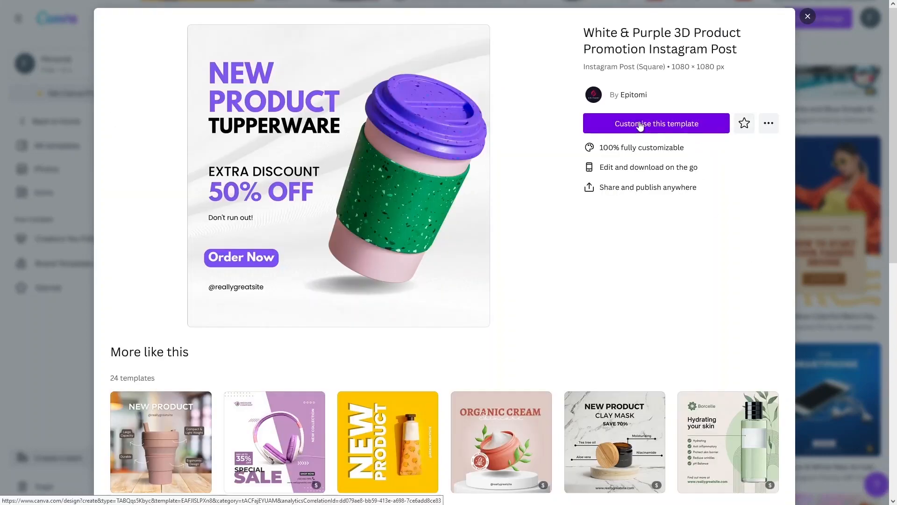
click(642, 124)
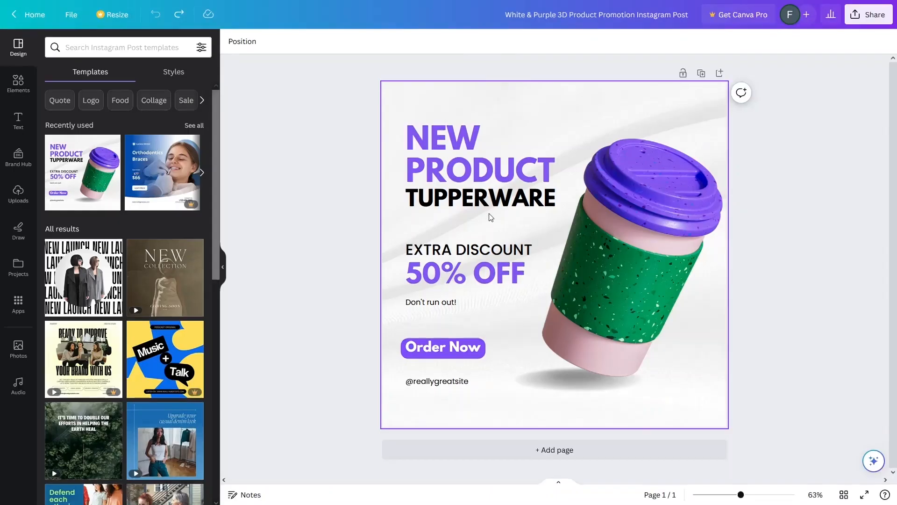
Delete the green and purple cup image from the post and search the element photos for "shoes".
click(630, 219)
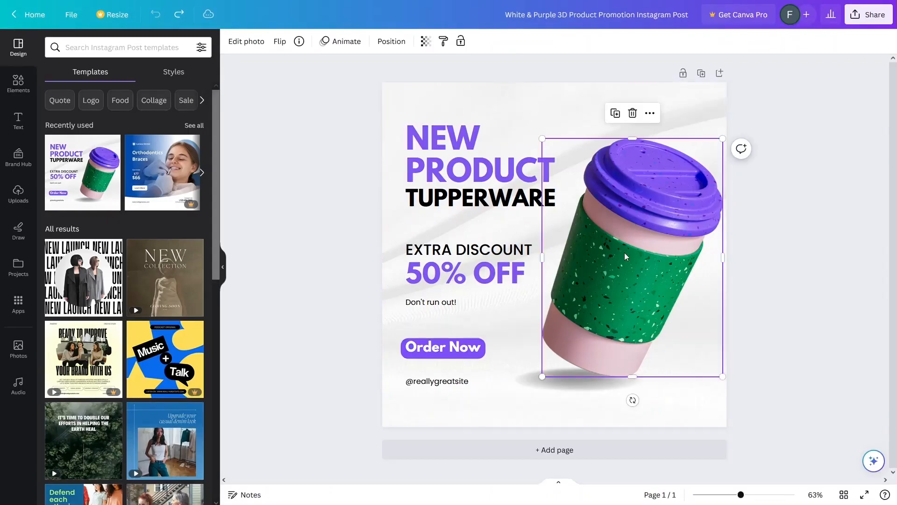
key(Delete)
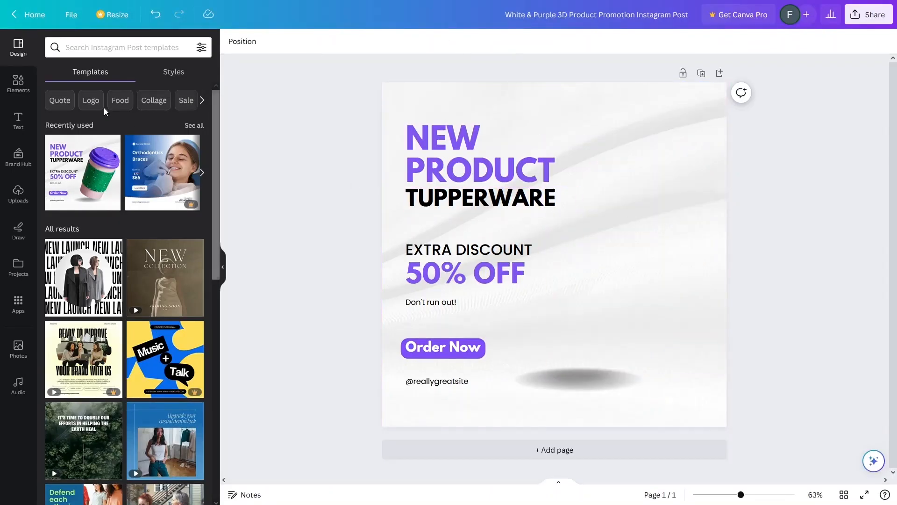
click(14, 82)
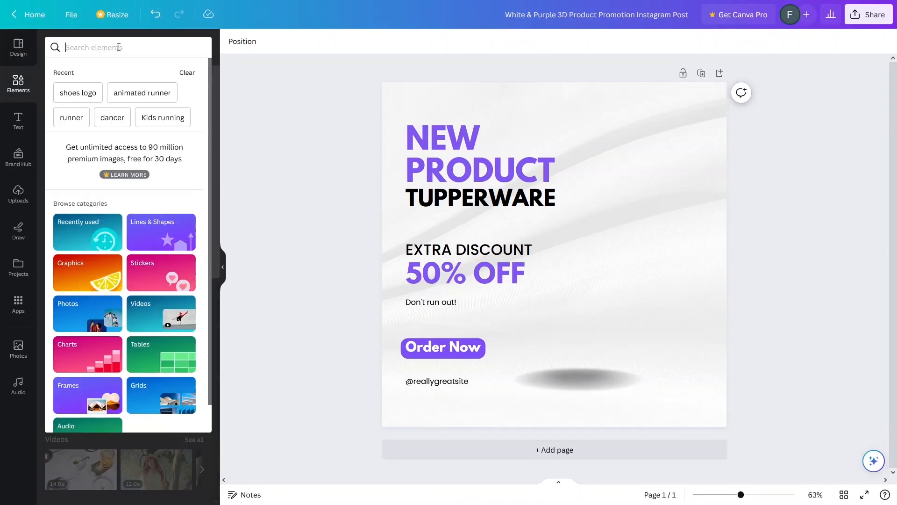
text(shoes)
key(Return)
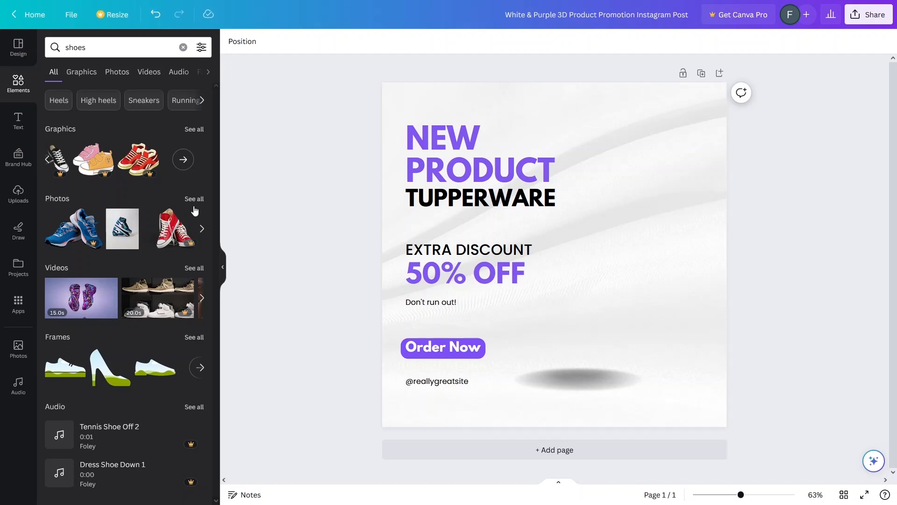
click(193, 199)
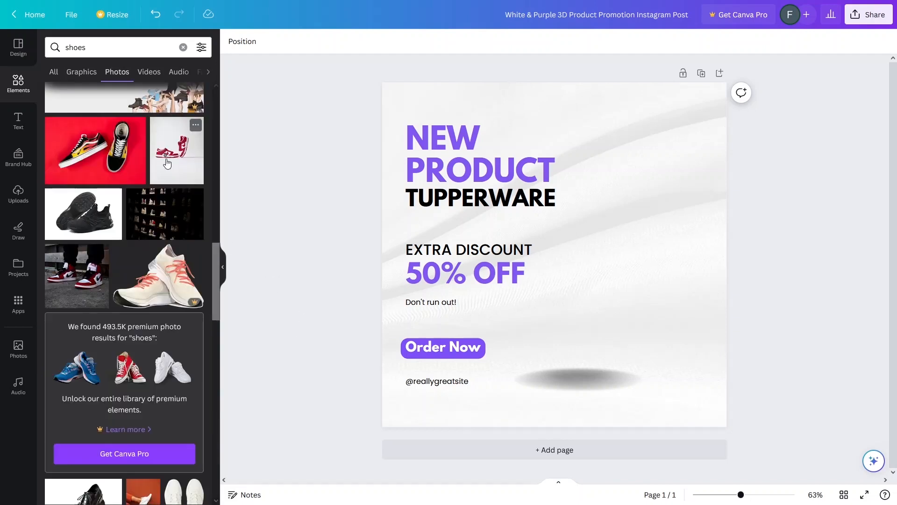
Add the photo of red-and-white sneakers on a light background and place it in the post's upper-right corner.
click(167, 163)
drag(588, 286, 639, 314)
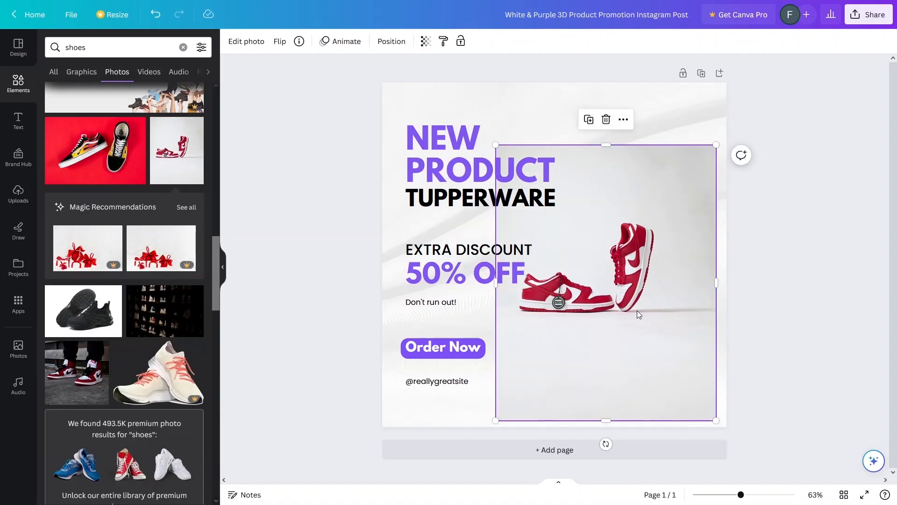
drag(637, 328, 640, 465)
click(661, 145)
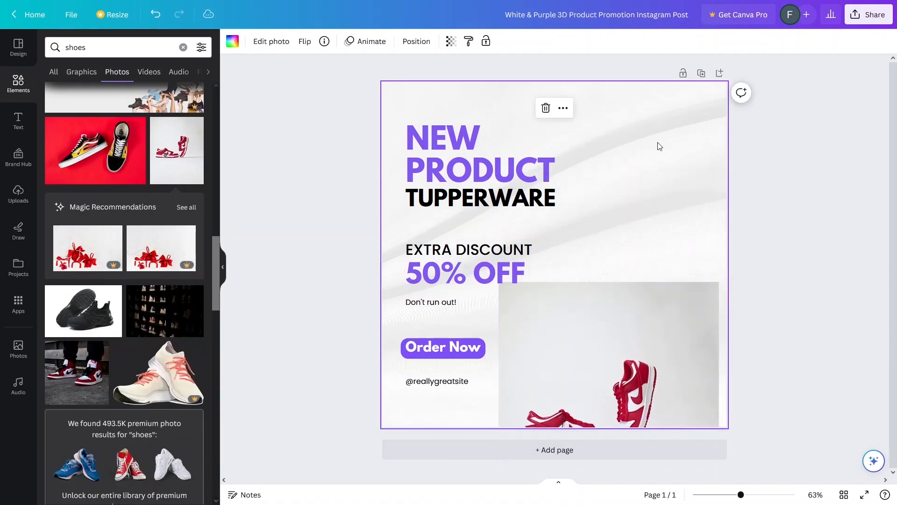
drag(611, 346, 621, 145)
Delete the grey oval shadow from the post and enlarge the sneaker photo until it covers the whole page.
click(565, 385)
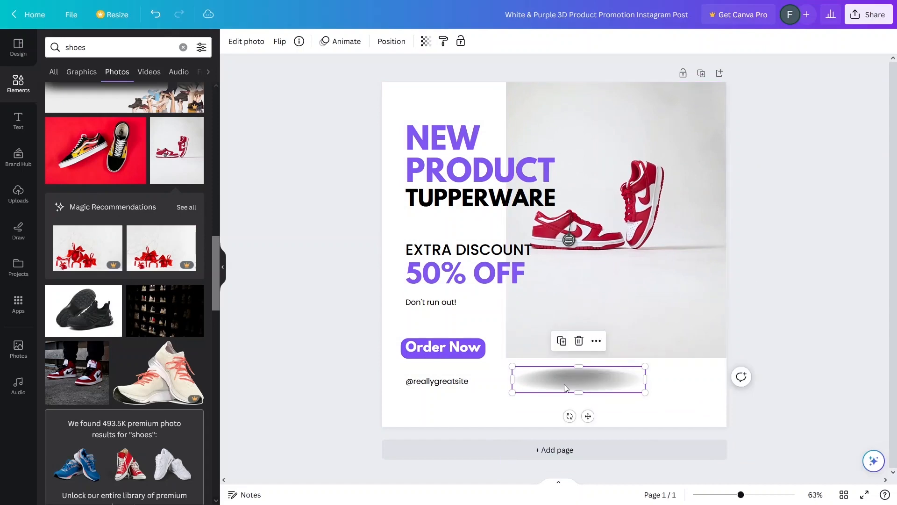
key(Delete)
click(535, 330)
drag(506, 361, 382, 290)
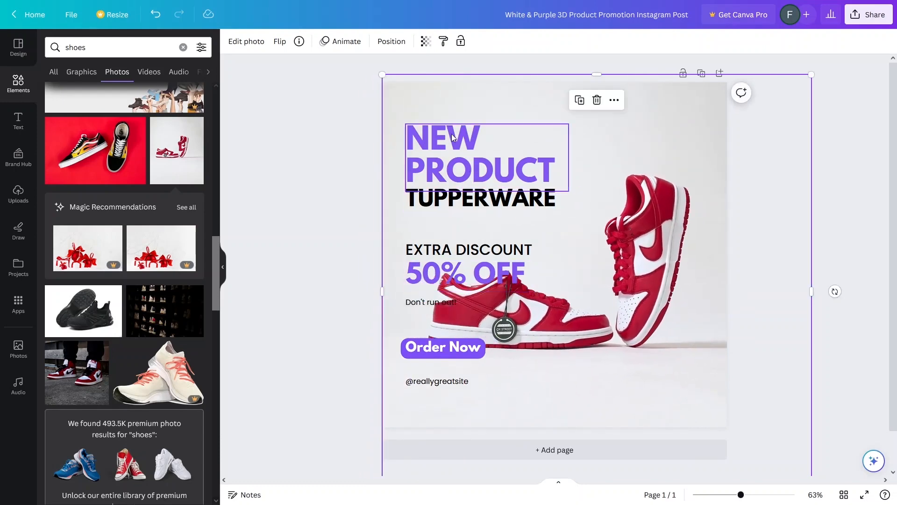
Recolour the "NEW PRODUCT" heading with the crimson red taken from the sneaker photo's colours.
click(459, 170)
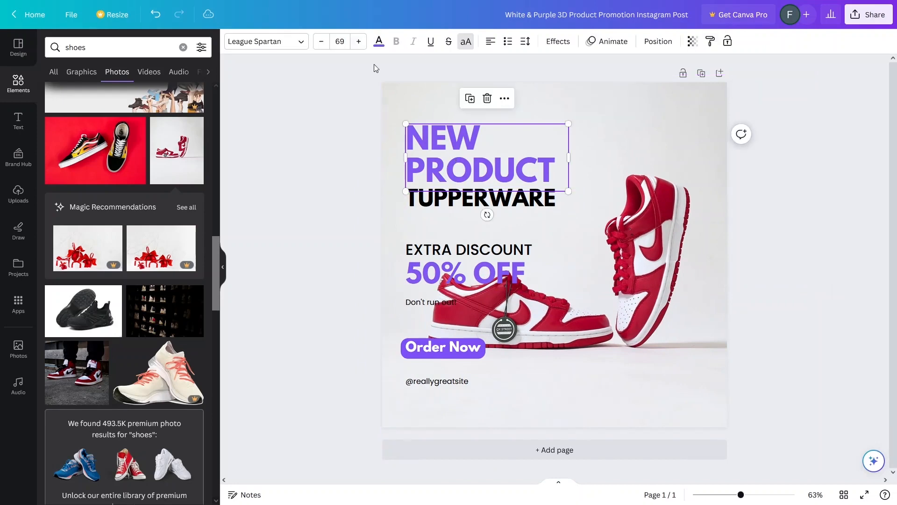
click(377, 48)
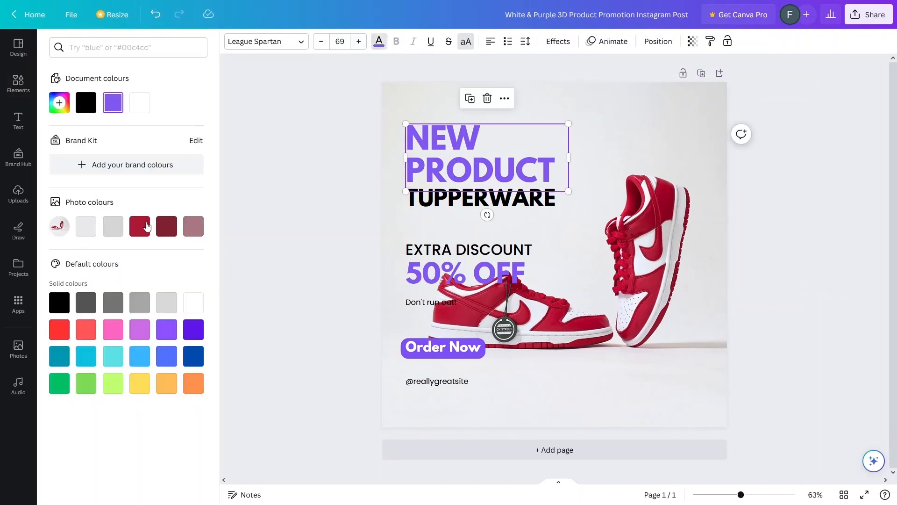
click(141, 228)
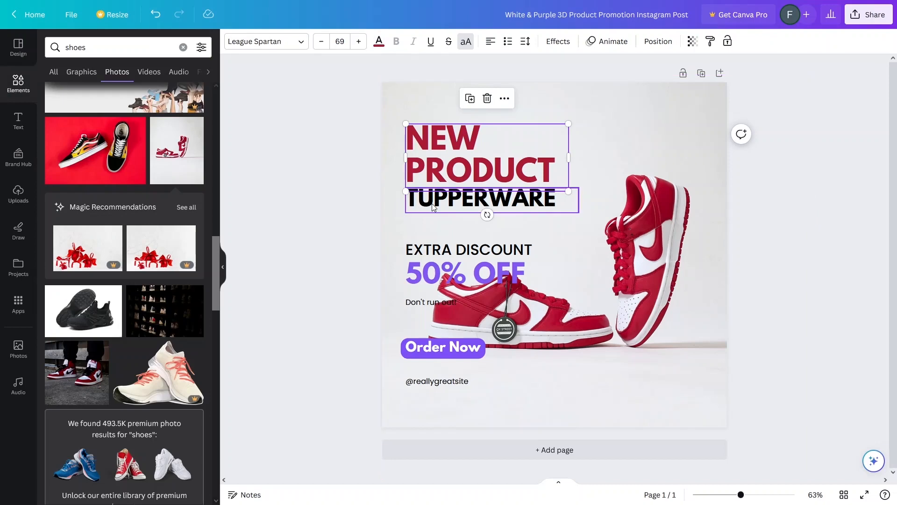
Replace the "TUPPERWARE" subtitle with "SHOZI PRO".
click(415, 204)
click(471, 195)
text(S)
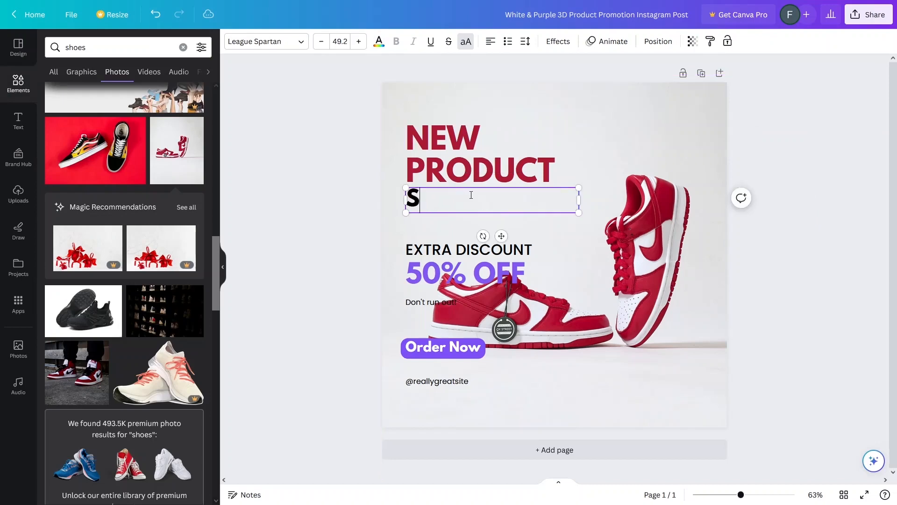
text(HOZI PRO)
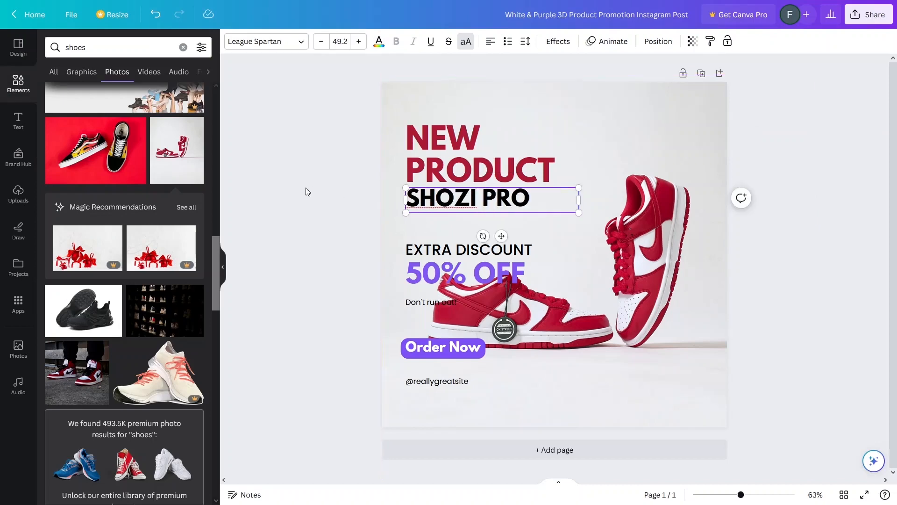
click(372, 223)
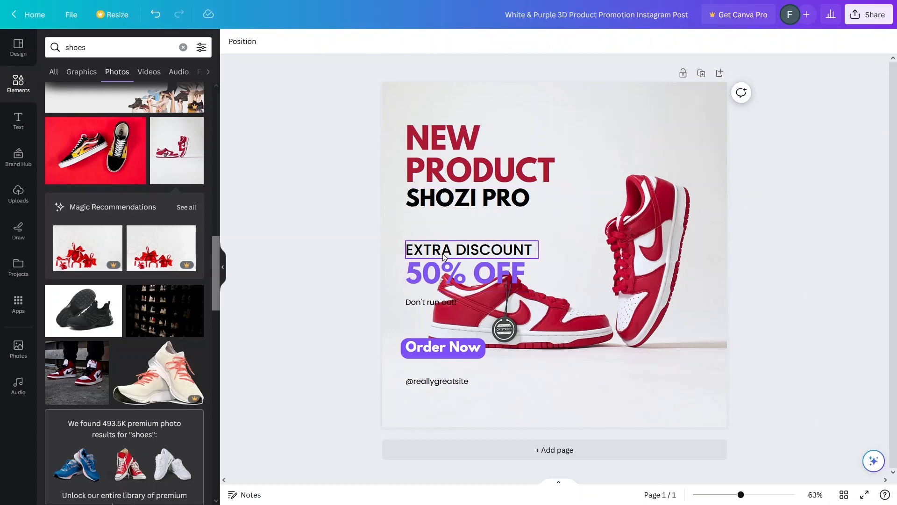
Move "EXTRA DISCOUNT" and "50% OFF" up closer to "SHOZI PRO", and place "Don't run out!" directly beneath them.
click(424, 255)
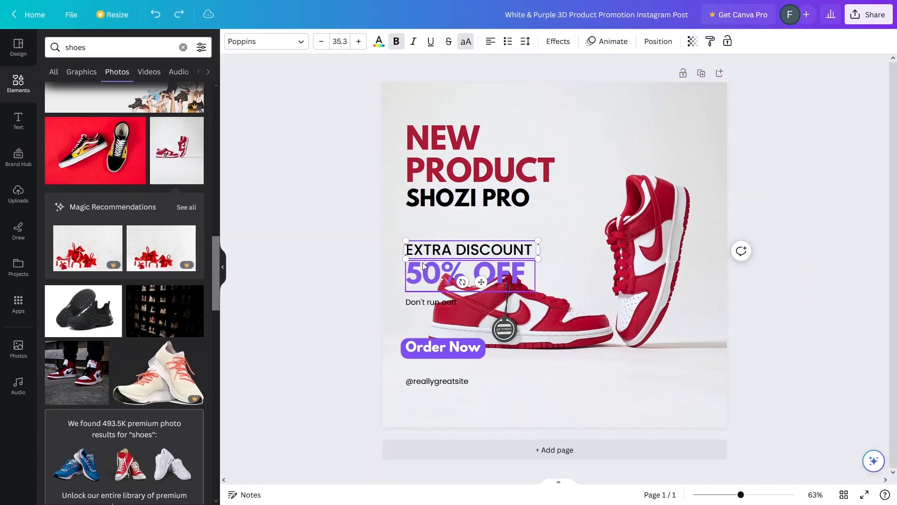
shift+click(423, 267)
drag(423, 267, 423, 244)
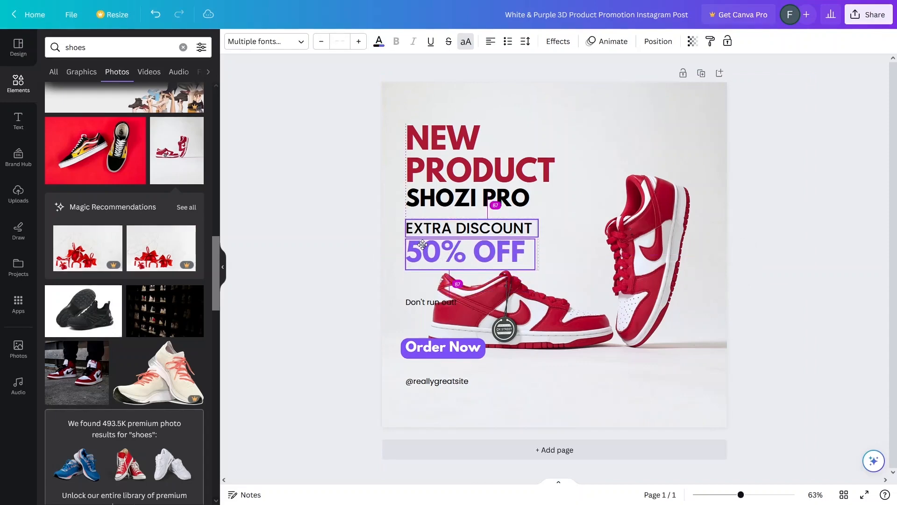
drag(439, 303, 438, 266)
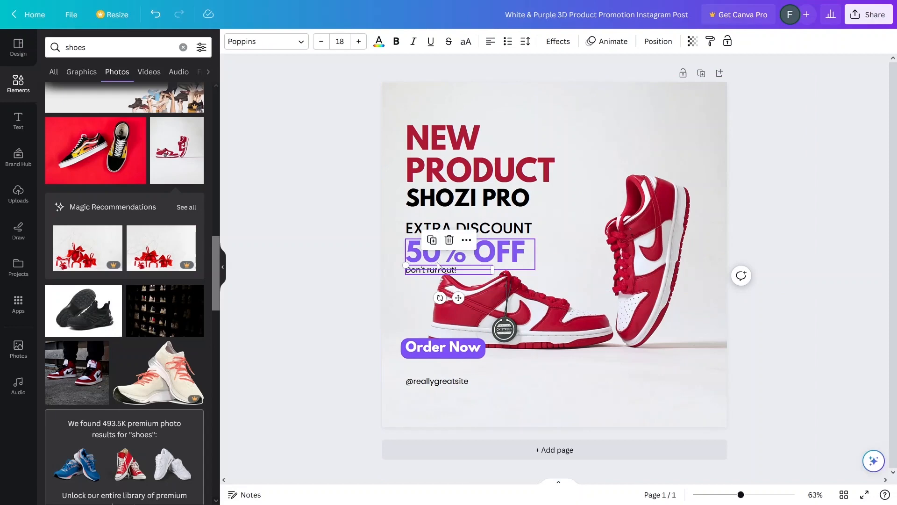
Recolour the "50% OFF" text with the crimson red from the sneaker photo's colours.
click(479, 253)
click(378, 46)
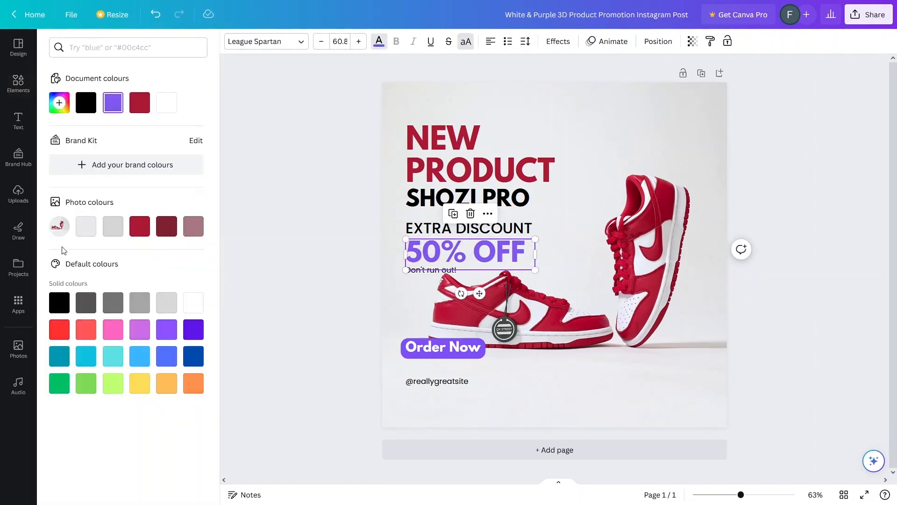
click(138, 226)
click(400, 173)
Move "NEW PRODUCT" and "SHOZI PRO" up towards the post's top edge, and shift the three discount lines up clear of the shoes.
click(445, 154)
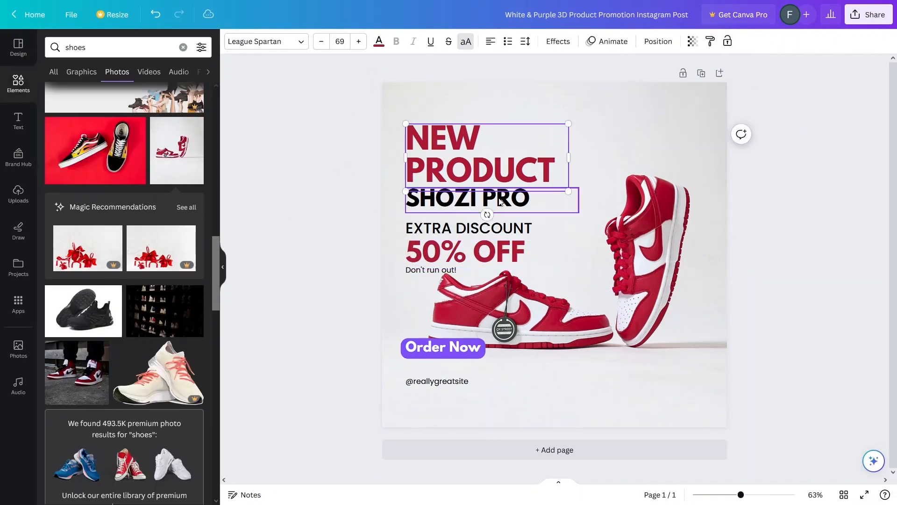
shift+click(481, 205)
drag(459, 173, 457, 141)
click(449, 228)
shift+click(430, 251)
shift+click(415, 271)
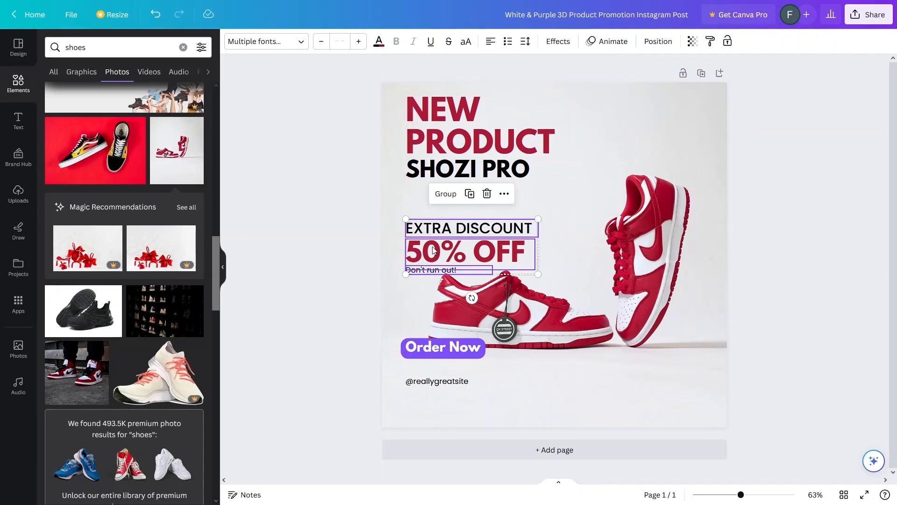
drag(432, 246, 432, 226)
click(298, 349)
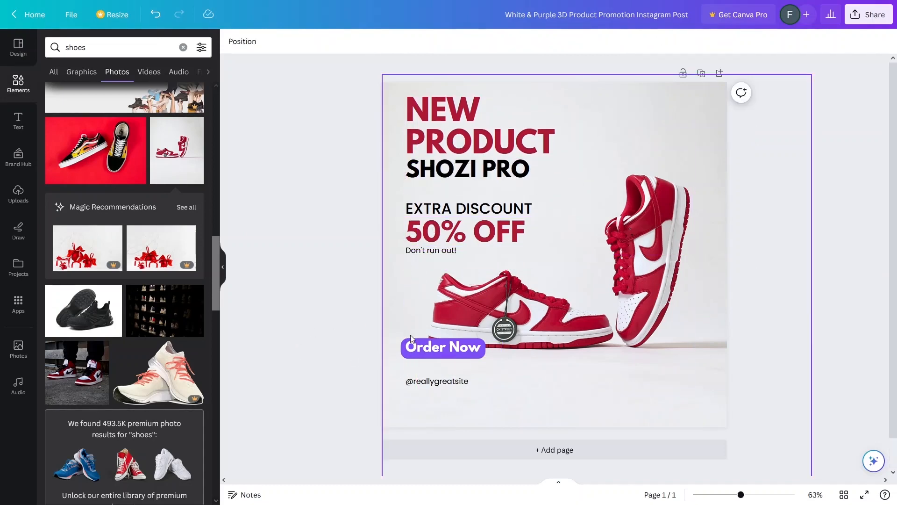
click(418, 349)
shift+click(451, 381)
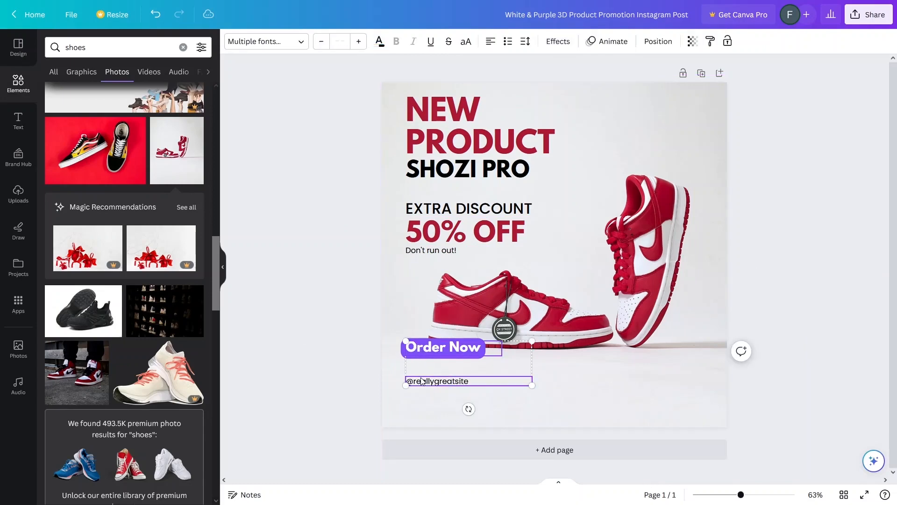
drag(426, 358, 654, 384)
click(577, 429)
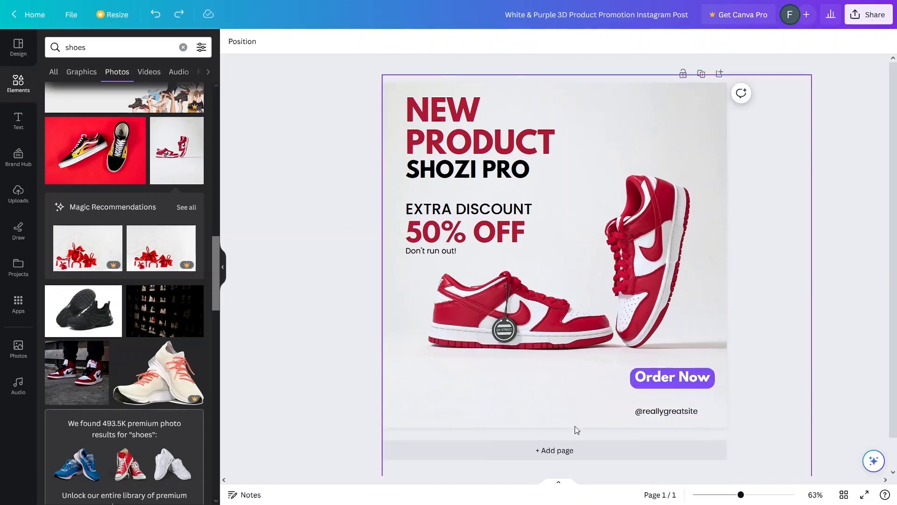
Change the background effect colour of the "Order Now" label to the document's crimson red.
click(722, 378)
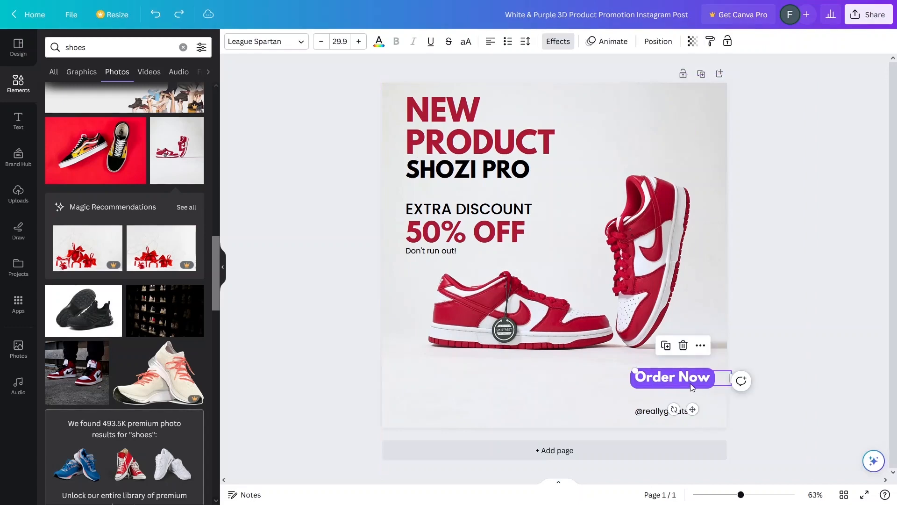
click(557, 44)
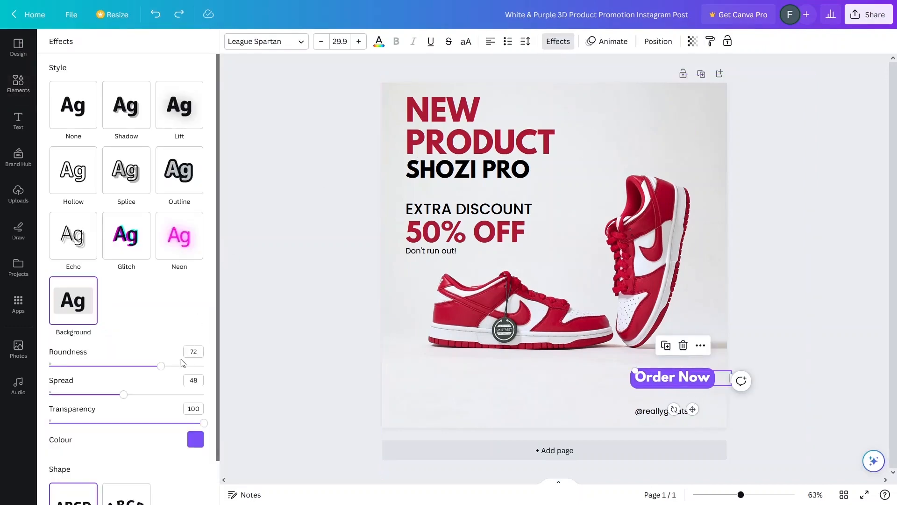
click(194, 440)
click(112, 268)
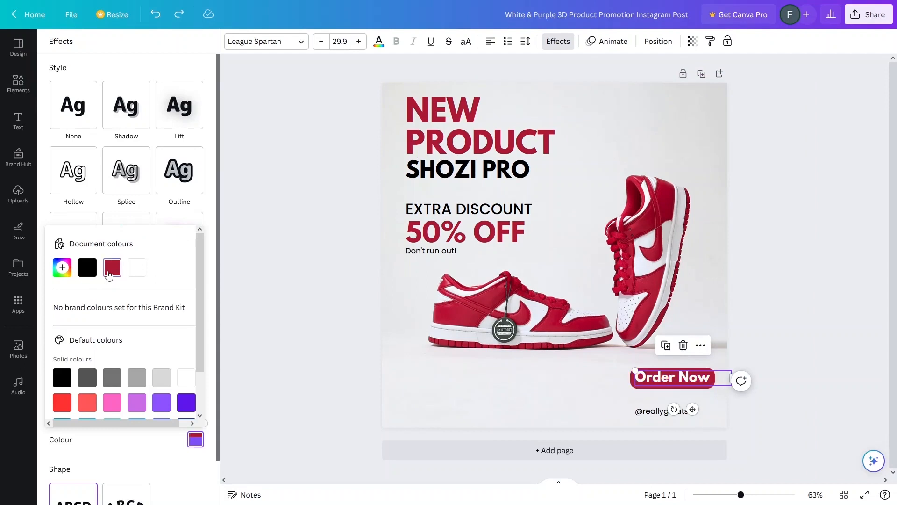
click(321, 251)
click(653, 413)
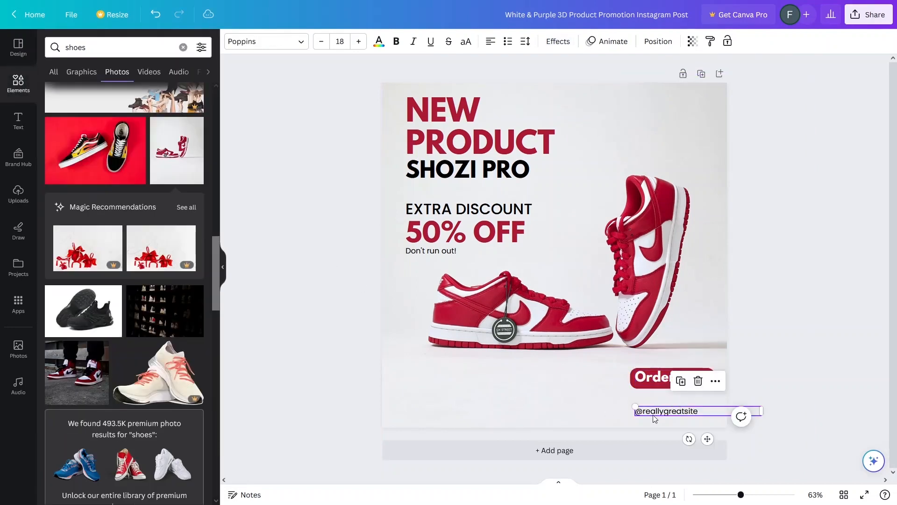
click(314, 330)
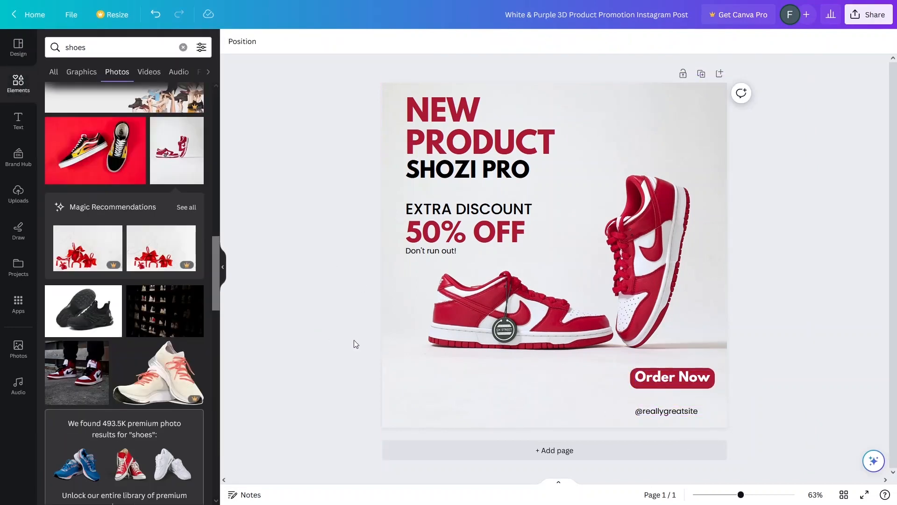
click(303, 339)
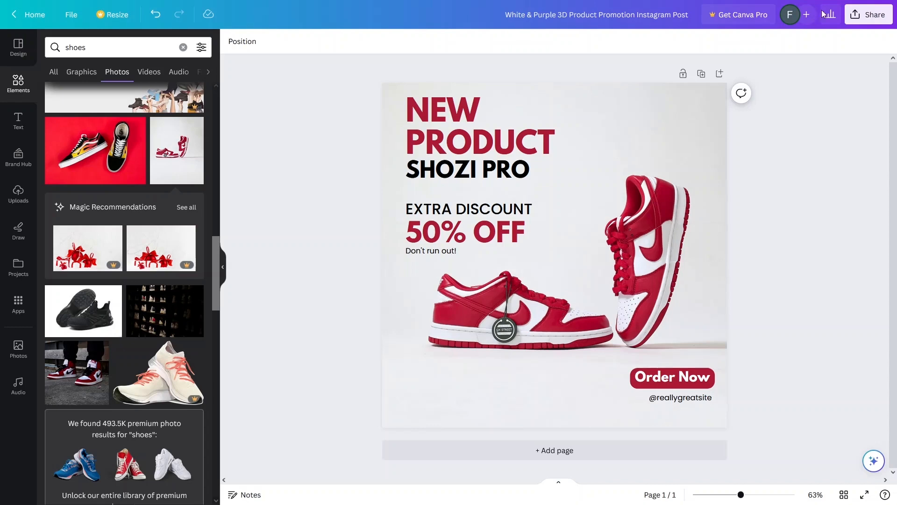
Download the finished post as a JPG file.
click(866, 15)
click(813, 263)
click(836, 93)
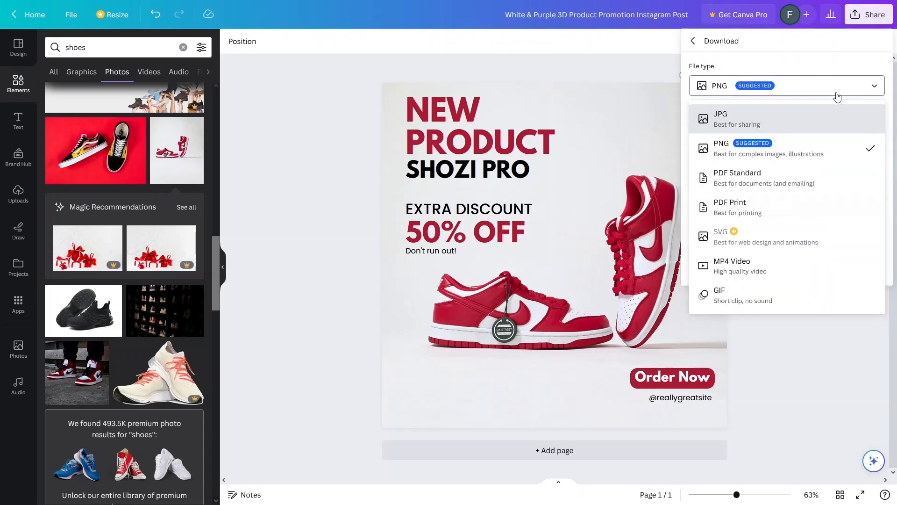
click(837, 97)
click(822, 89)
click(767, 117)
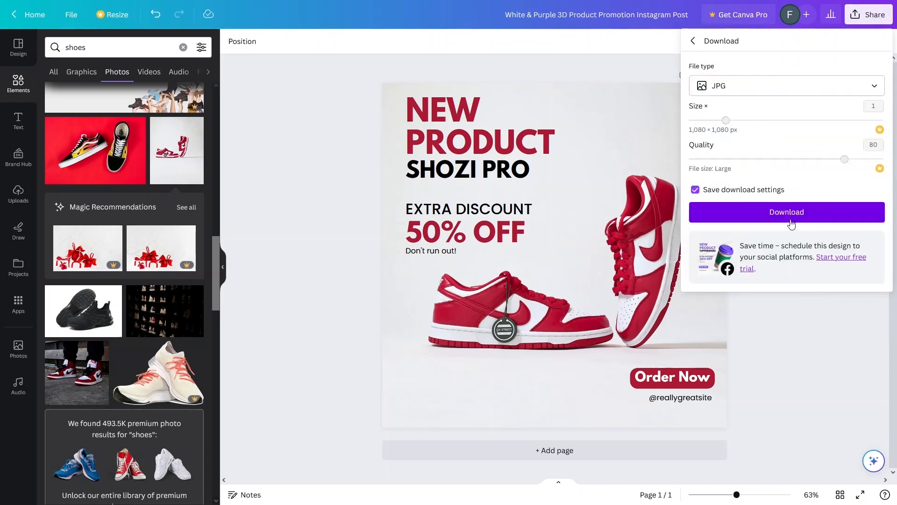
click(791, 218)
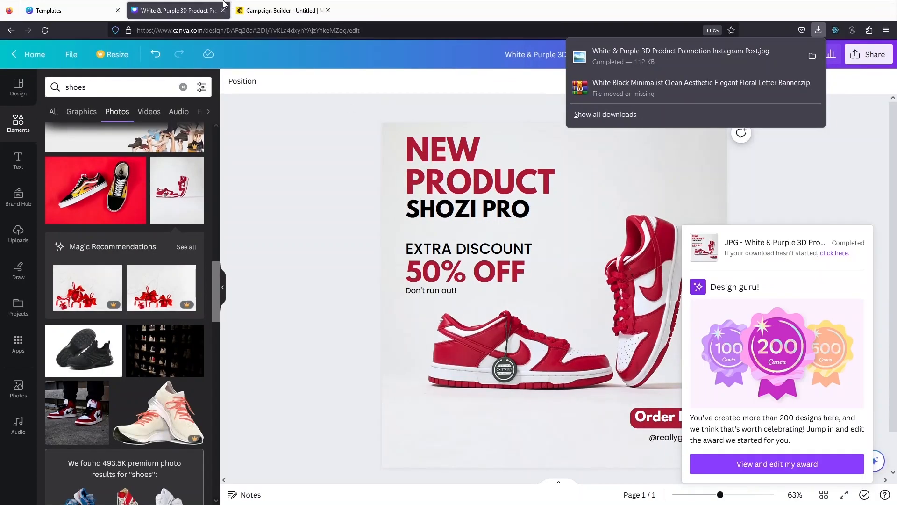
Switch to the Mailchimp campaign builder and upload "White & Purple 3D Product Promotion Instagram Post.jpg" into the image placeholder below the Shozi banner.
click(274, 6)
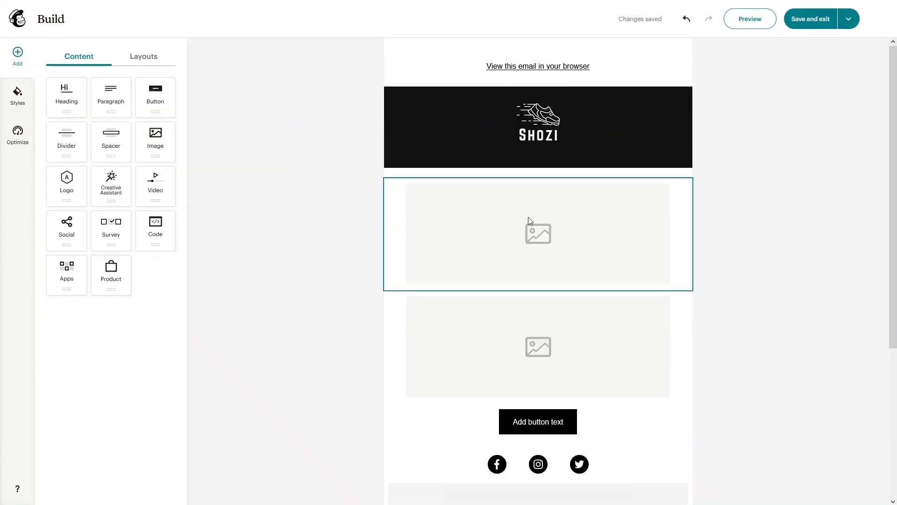
click(526, 232)
click(103, 148)
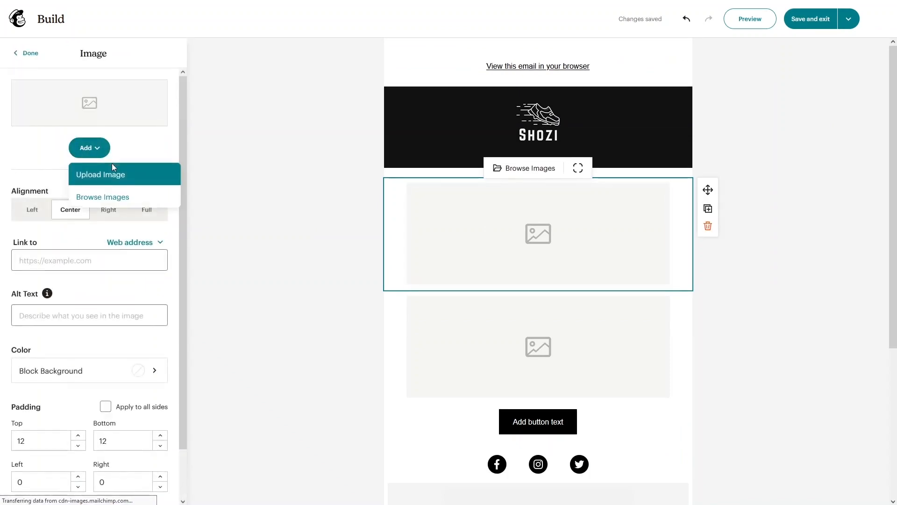
click(123, 180)
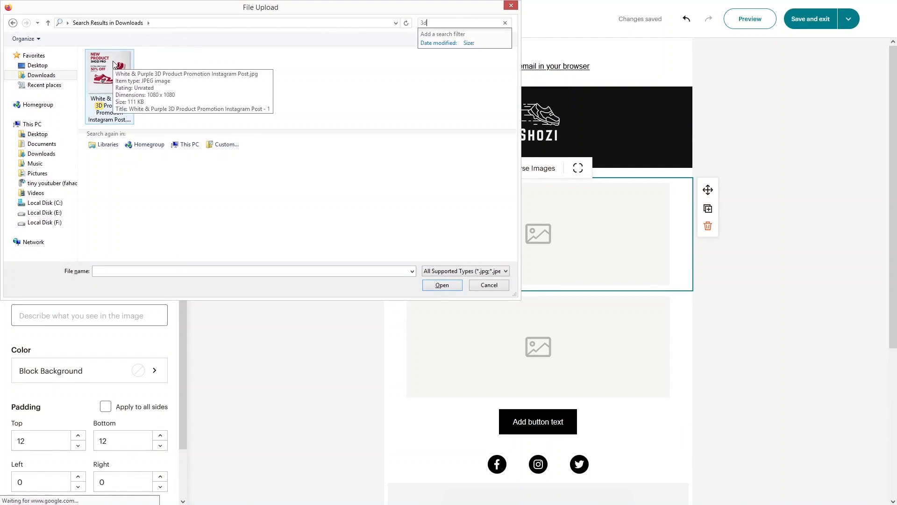
click(112, 65)
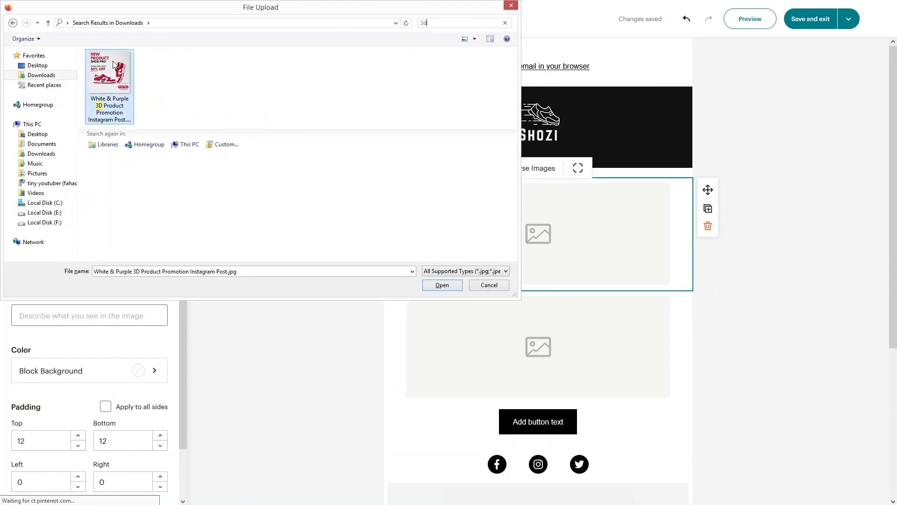
click(442, 285)
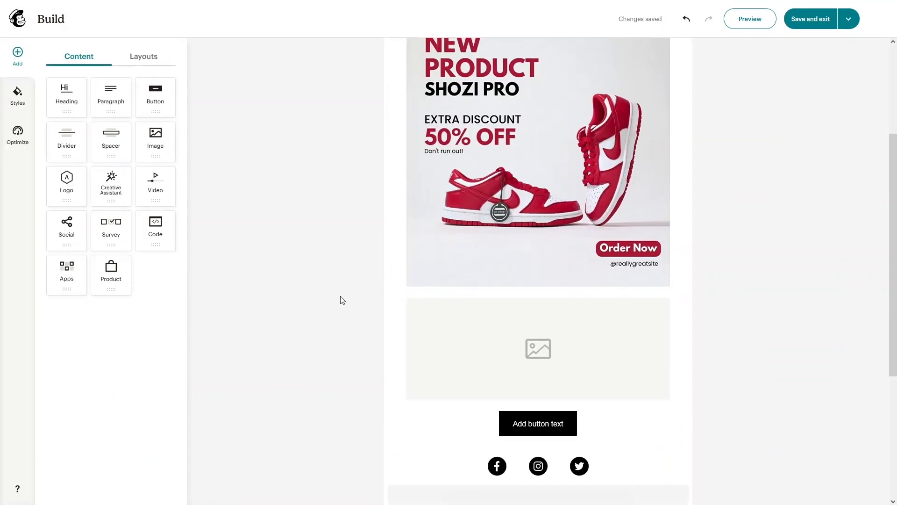
Delete the empty image block between the shoe post and the button.
click(492, 397)
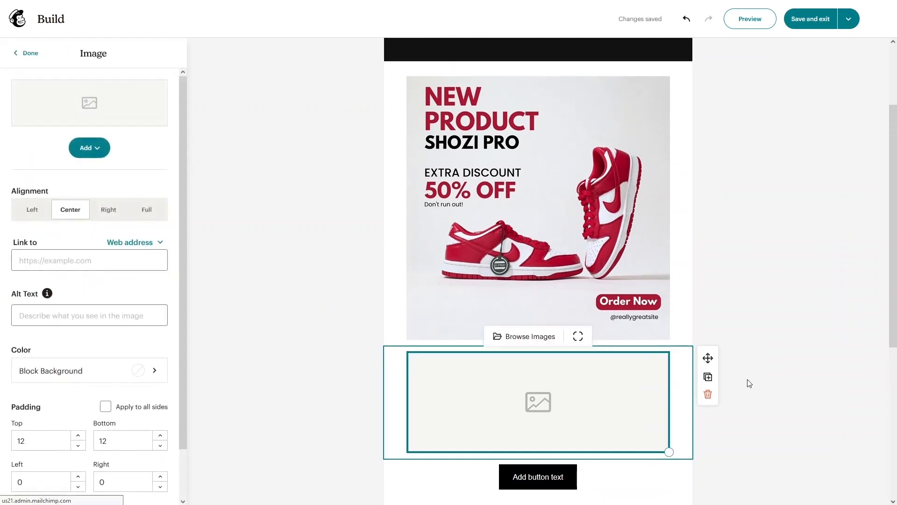
click(708, 395)
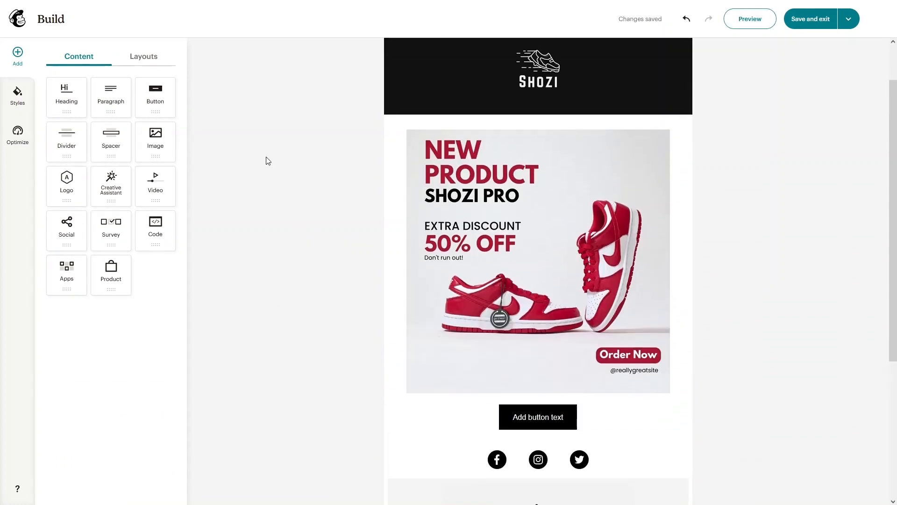
Open the email button's fill colour for editing, switch to the Canva post and bring up the red "NEW PRODUCT" heading's hex code.
click(552, 423)
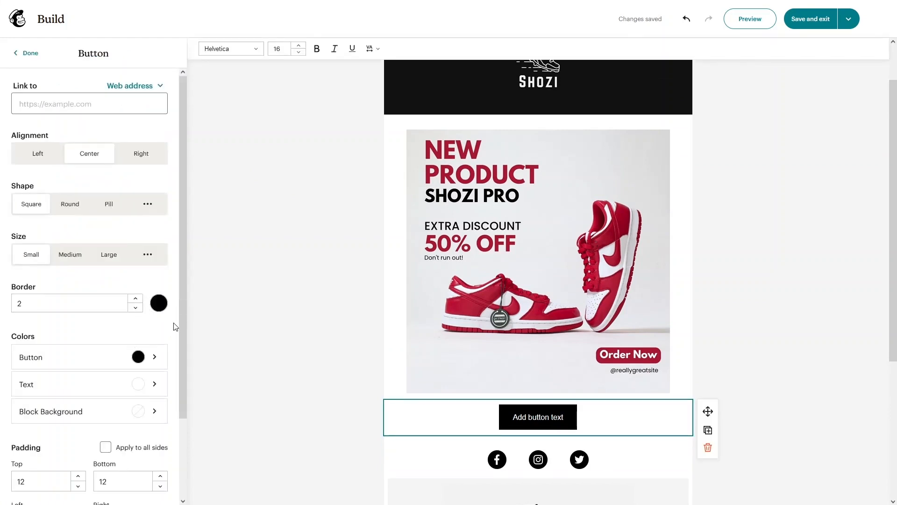
click(127, 360)
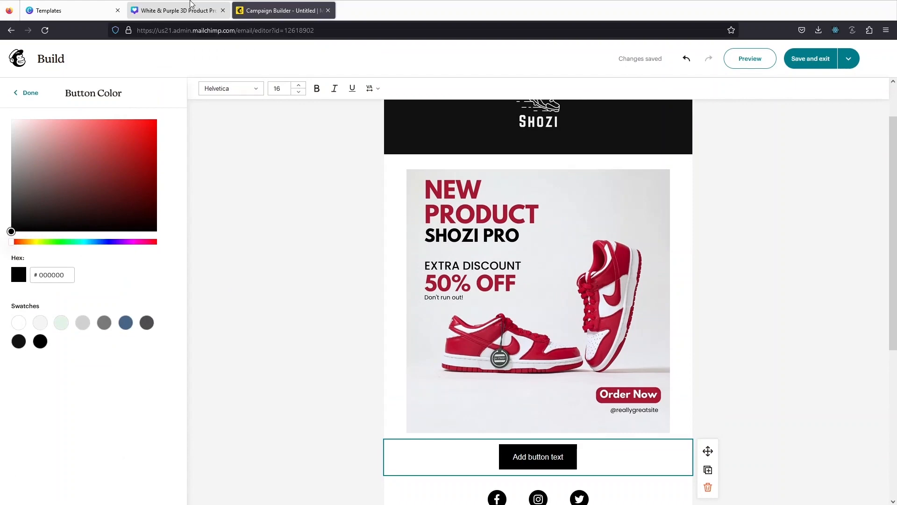
click(189, 6)
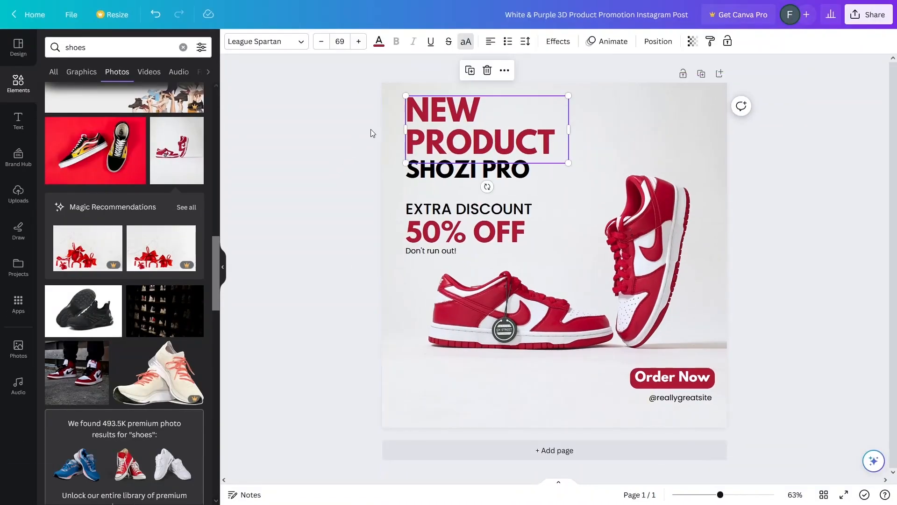
click(379, 41)
click(113, 102)
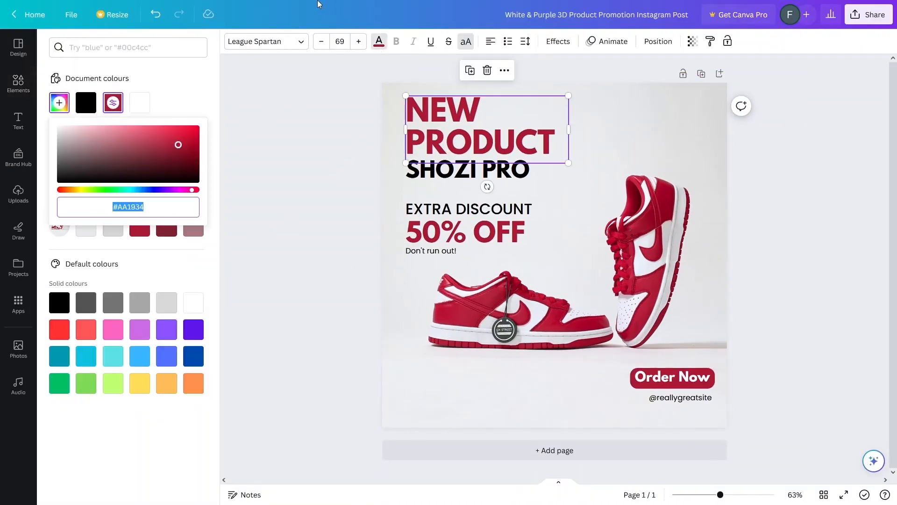
Switch back to the Mailchimp campaign builder and set the email button's fill colour to #AA1934.
click(296, 5)
click(67, 236)
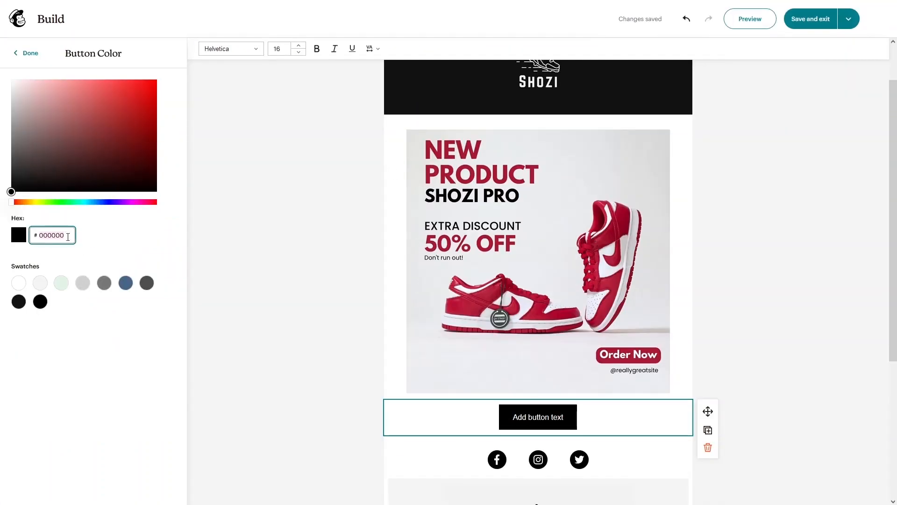
text(AA1934)
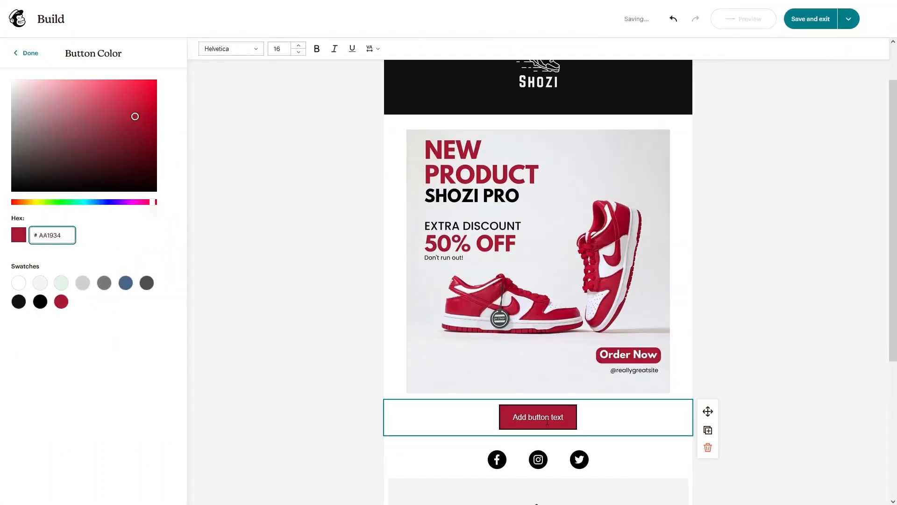
scroll(484, 355, down, 1)
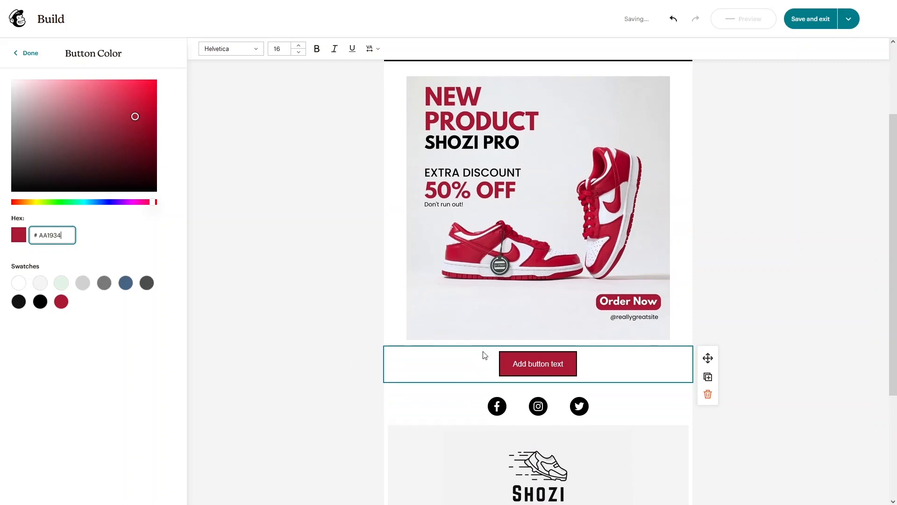
click(29, 53)
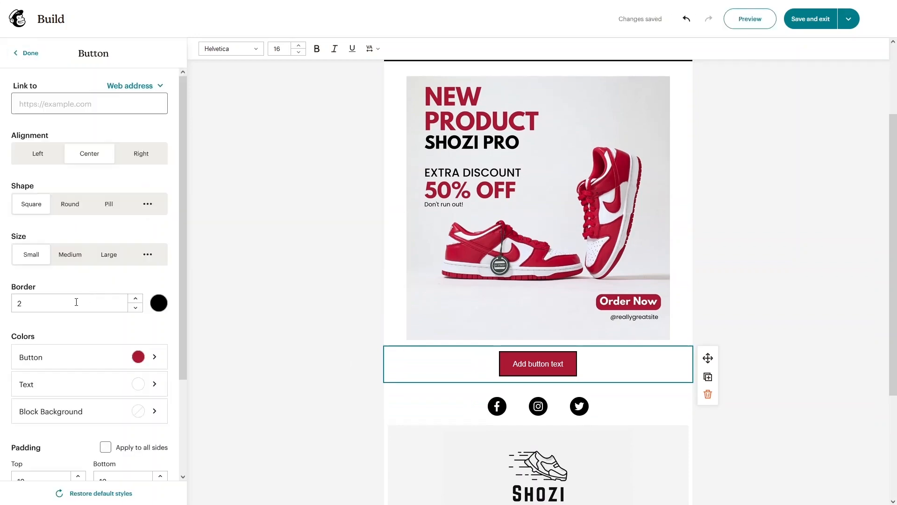
Set the button's border width to 1.
click(74, 302)
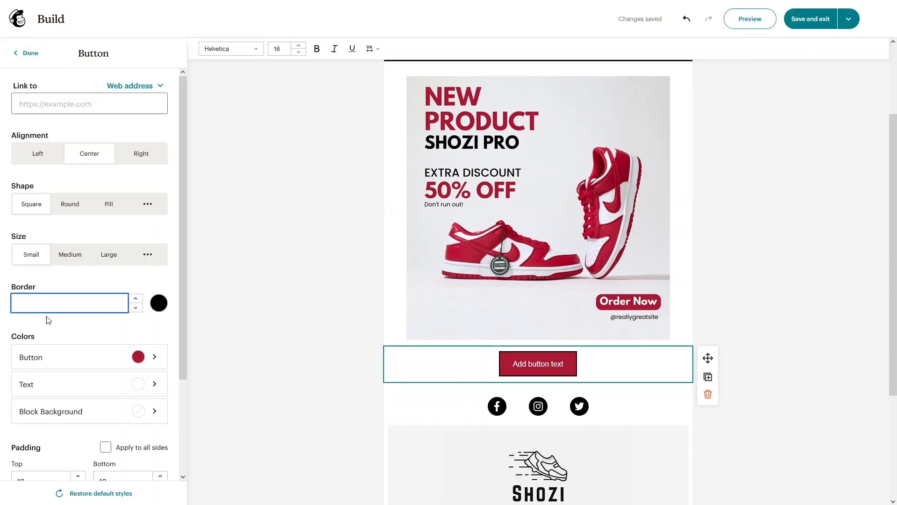
click(79, 327)
click(136, 308)
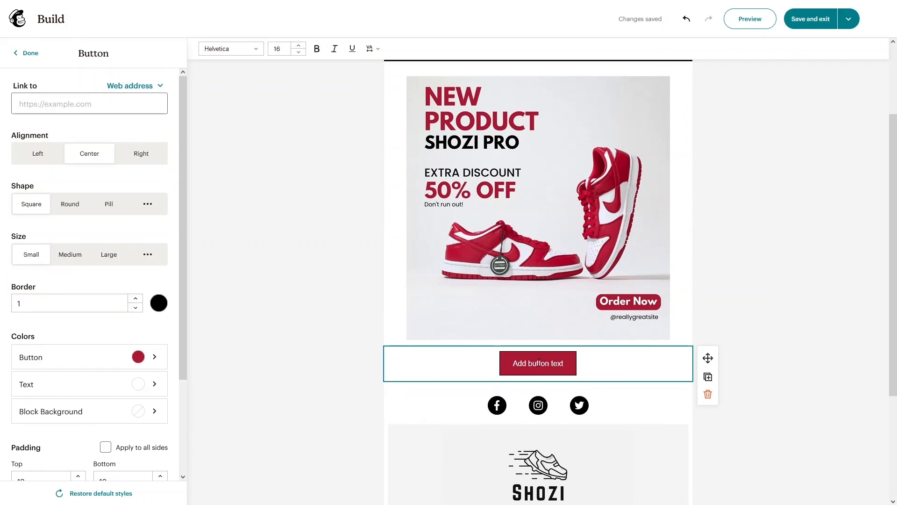
Replace the button's placeholder text with "SHOP NOW" and make it bold.
double_click(539, 362)
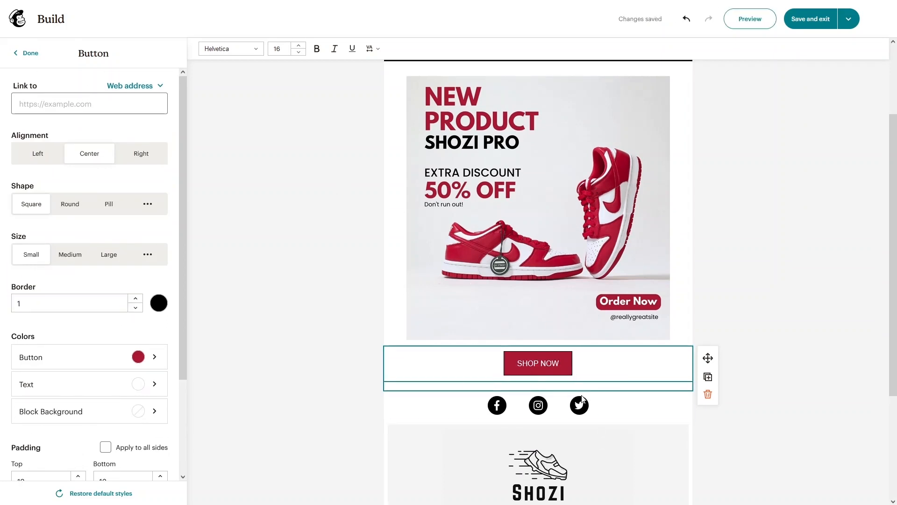
key(ctrl+shift+Left)
key(ctrl+shift+Left)
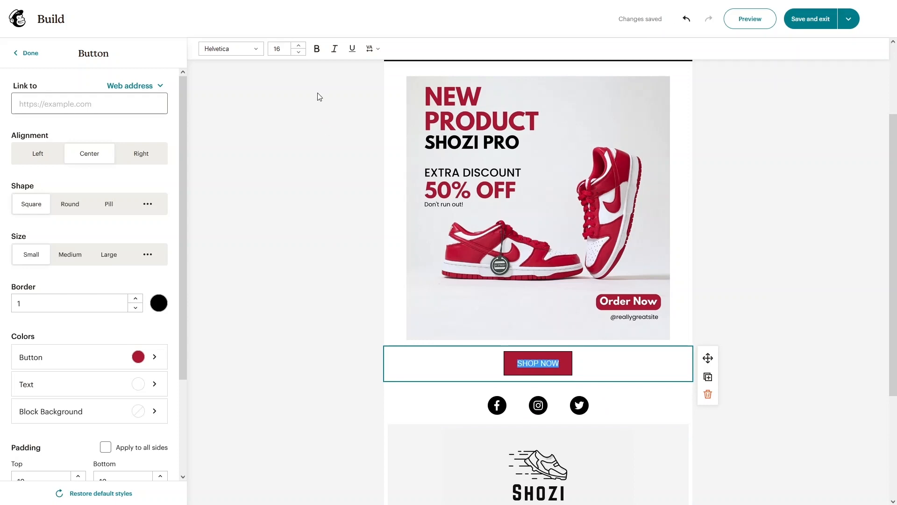
click(316, 48)
click(322, 127)
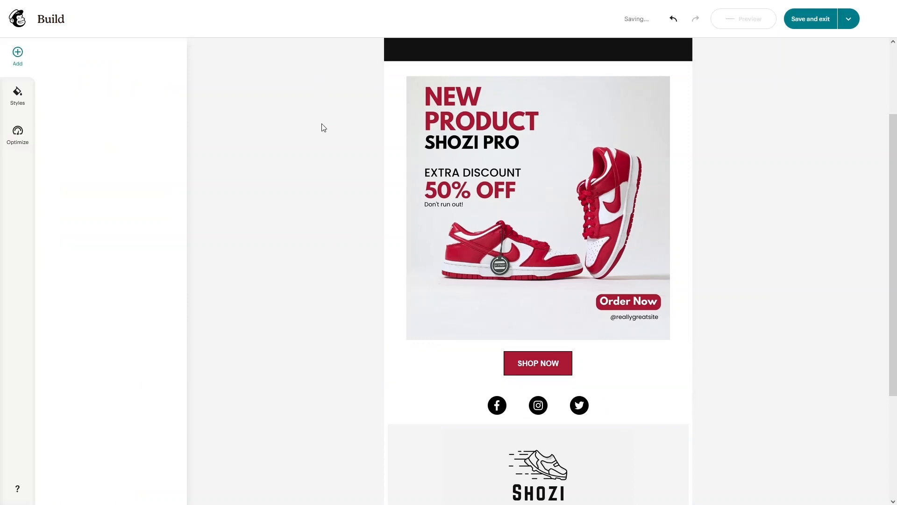
Change the SHOP NOW button's border colour to white (#FFFFFF).
click(528, 364)
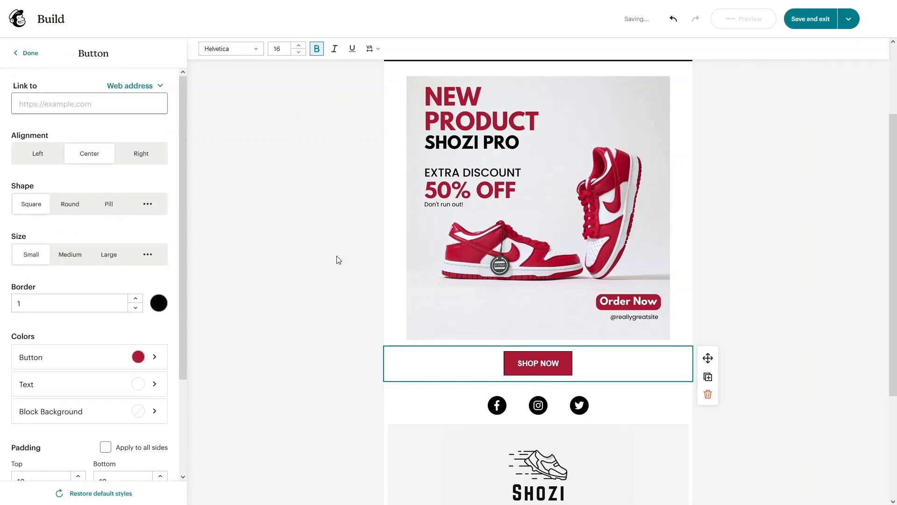
click(158, 303)
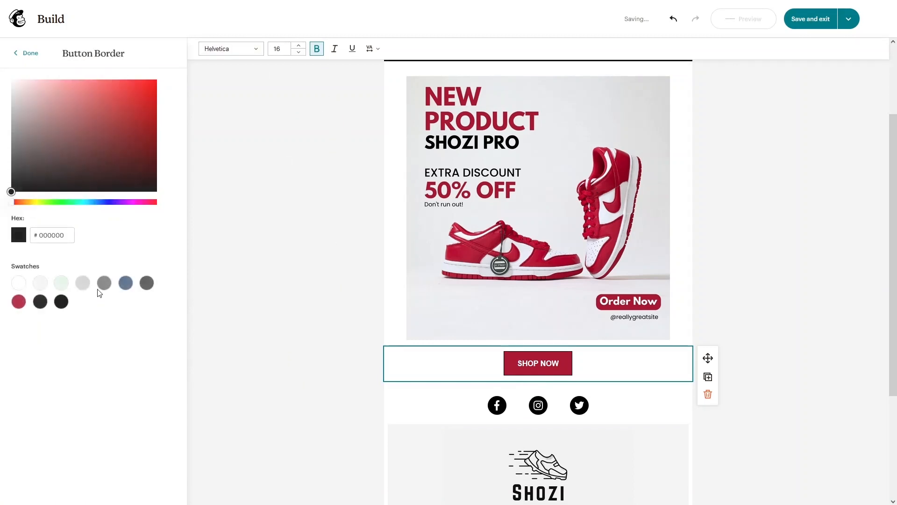
click(19, 286)
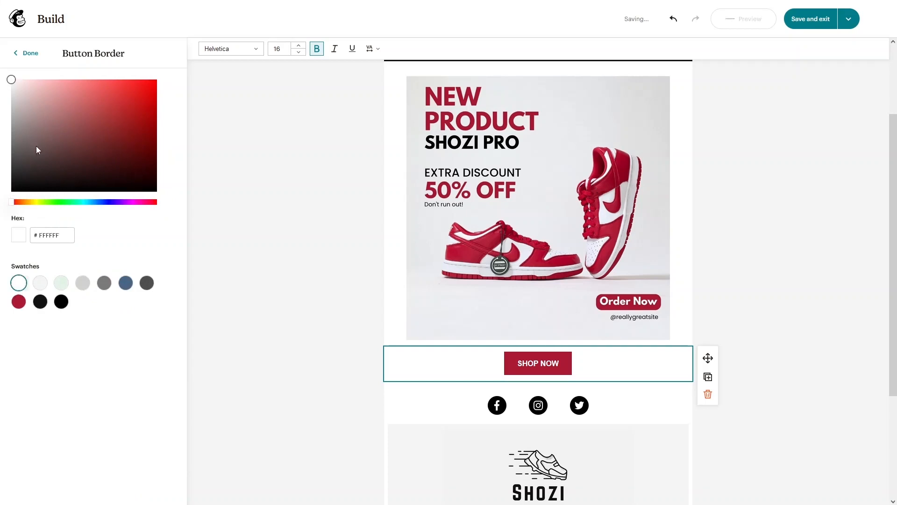
click(11, 52)
click(546, 363)
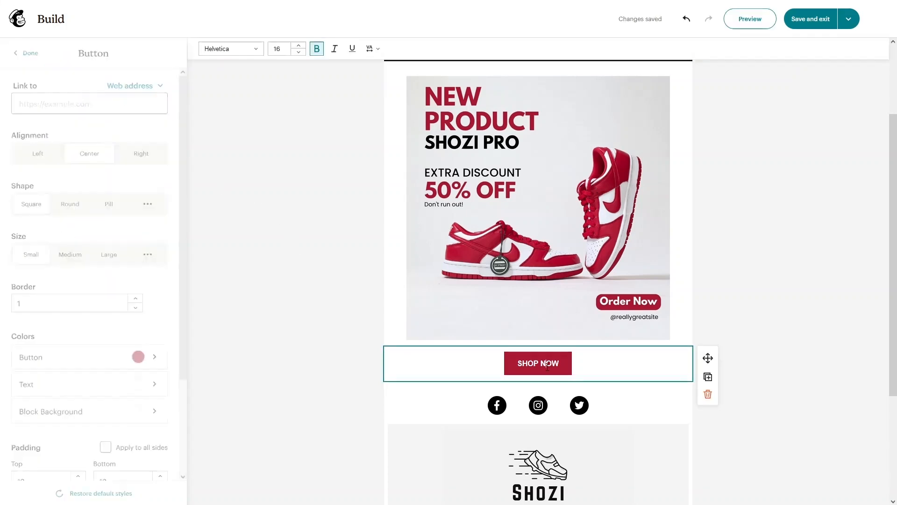
scroll(342, 306, down, 1)
scroll(306, 314, up, 2)
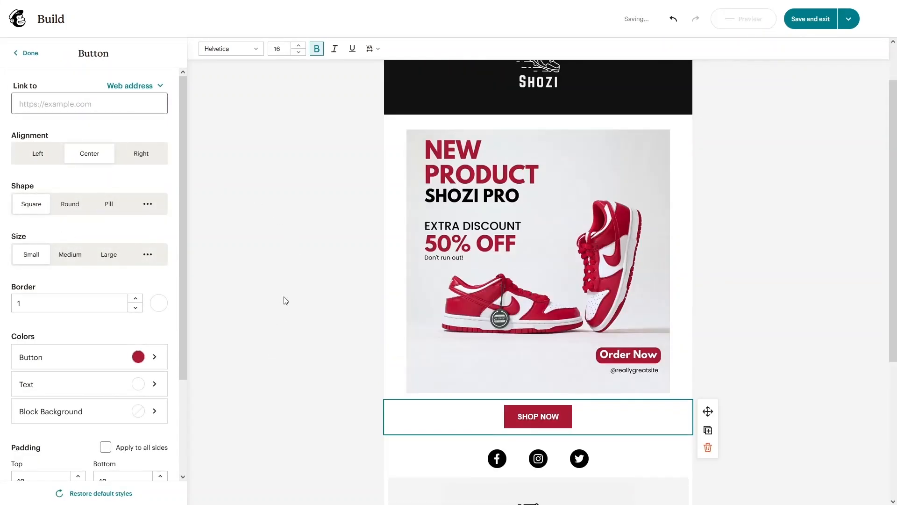
Set the SHOP NOW button to Medium size with the Pill shape.
click(72, 256)
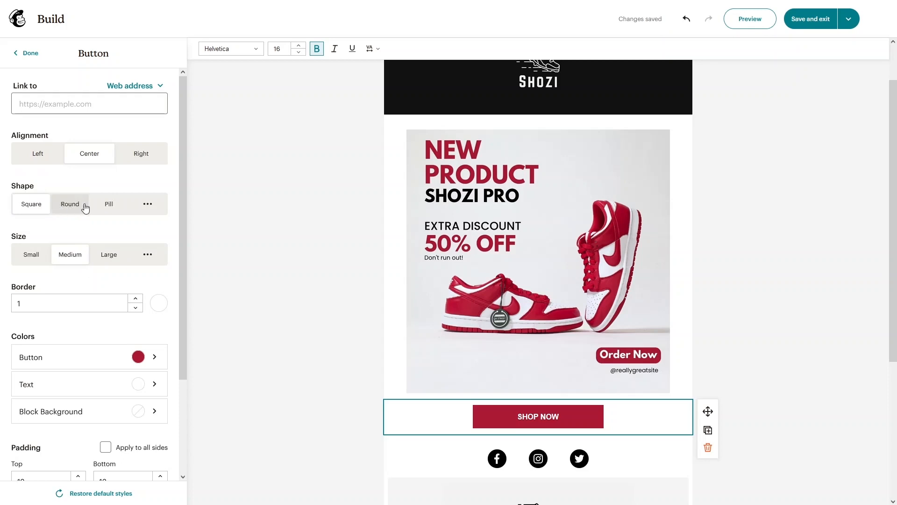
click(68, 212)
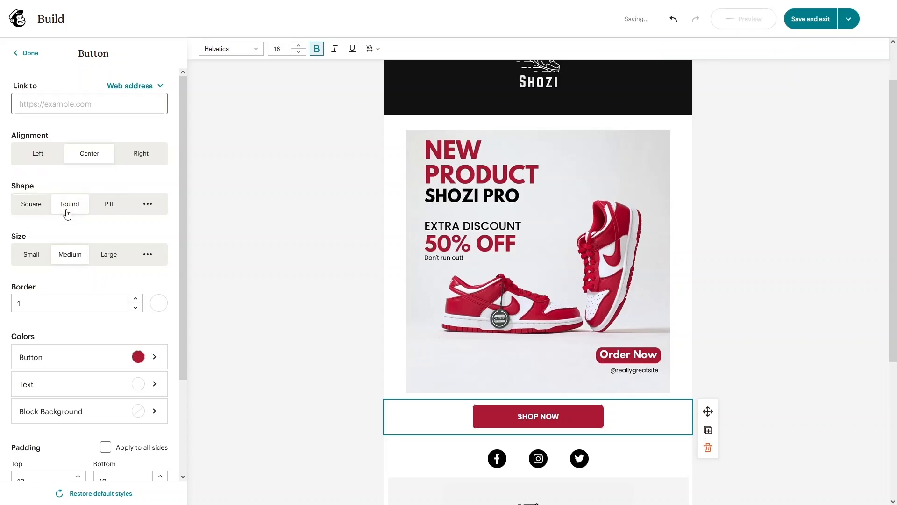
click(117, 212)
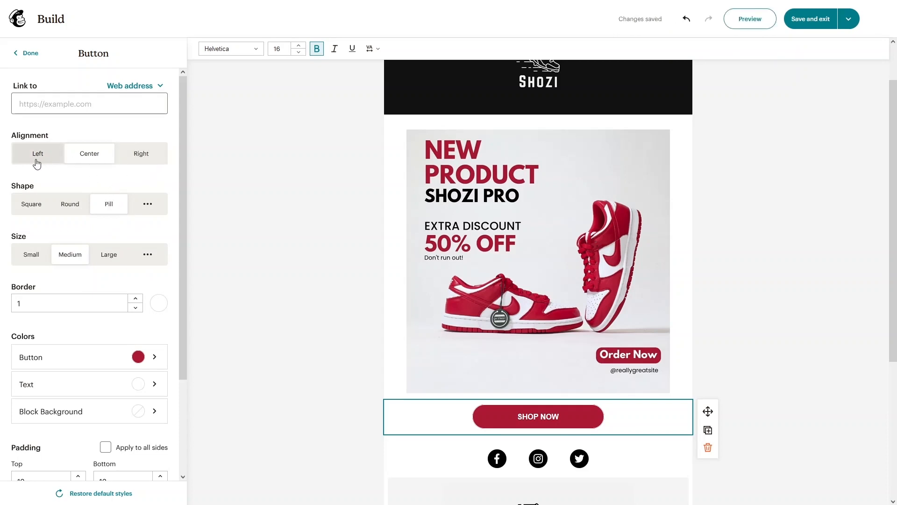
click(83, 111)
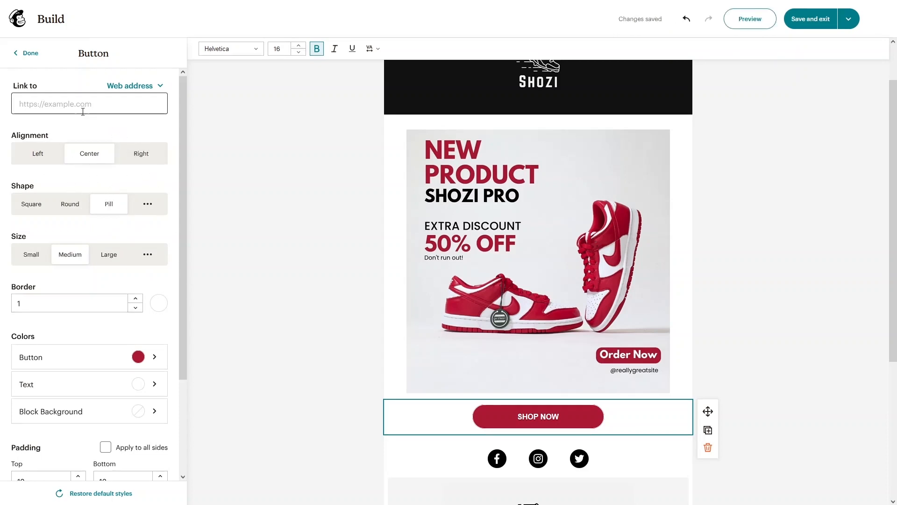
click(282, 256)
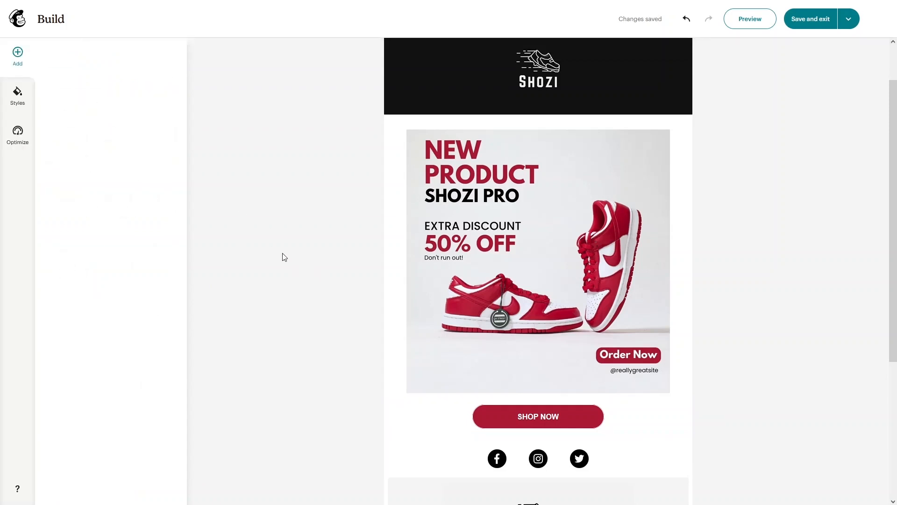
Undo the last edit and review the email layout down to its footer.
scroll(282, 257, down, 3)
key(ctrl+z)
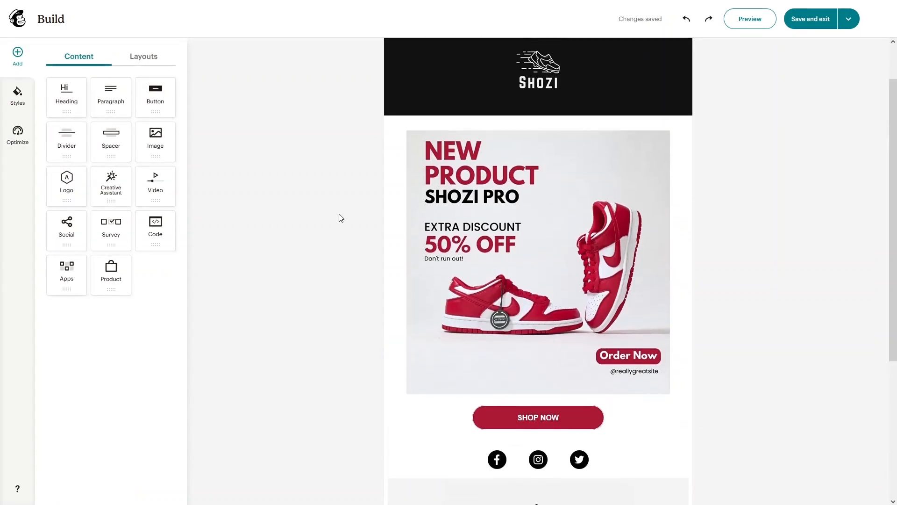
scroll(344, 199, down, 5)
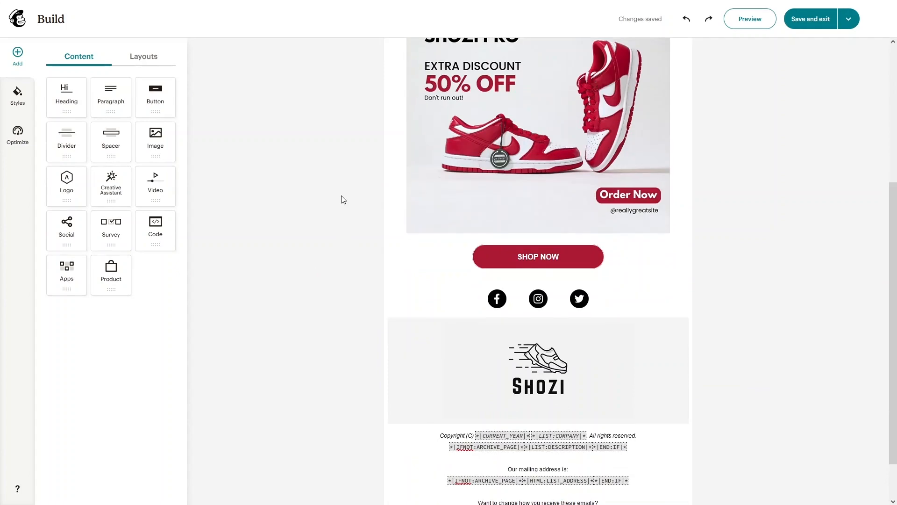
scroll(344, 200, up, 2)
scroll(343, 198, down, 3)
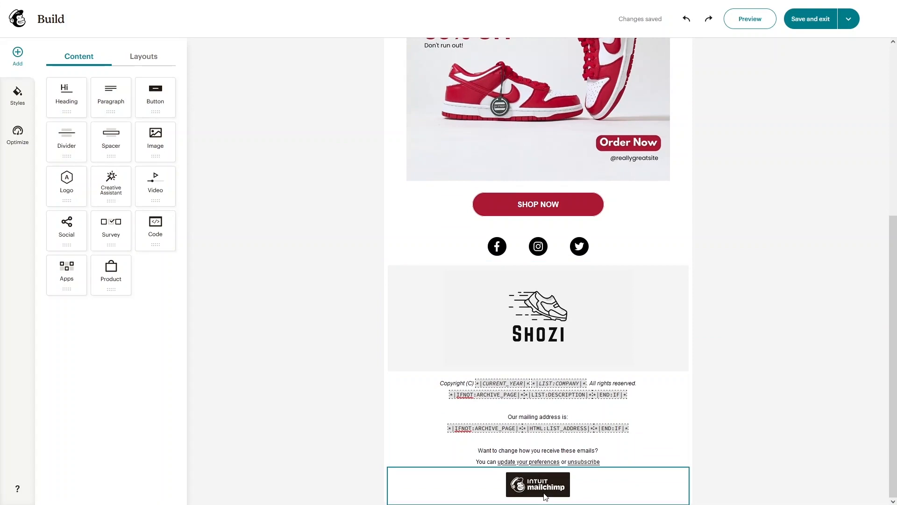
scroll(327, 341, up, 3)
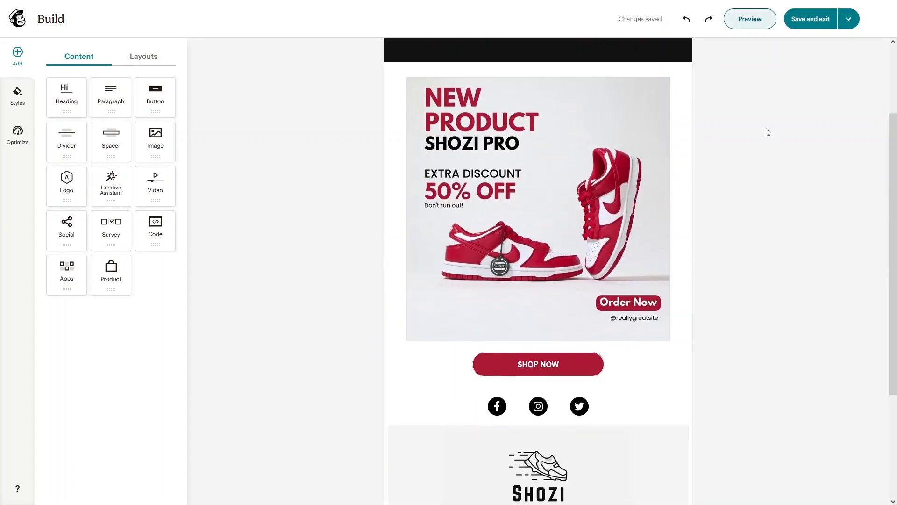
Preview the email in its desktop layout and examine it from the Shozi header to the footer.
click(745, 29)
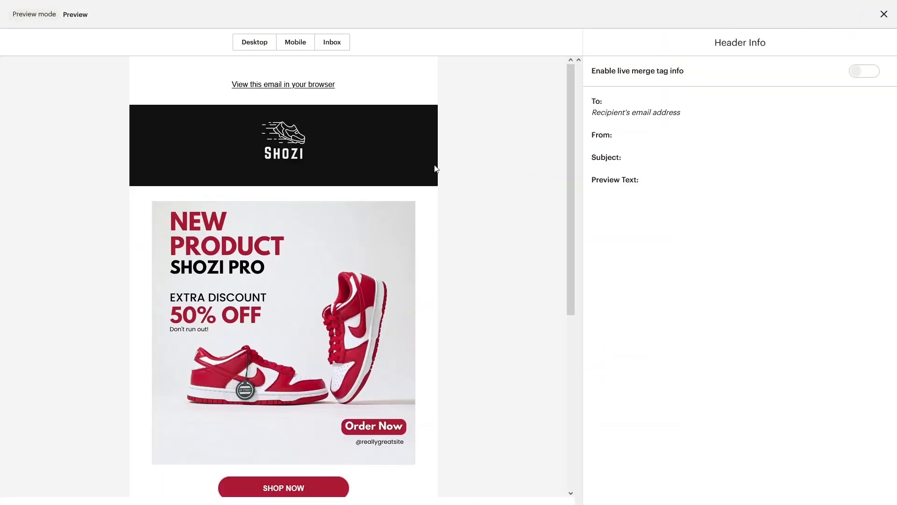
scroll(356, 159, down, 5)
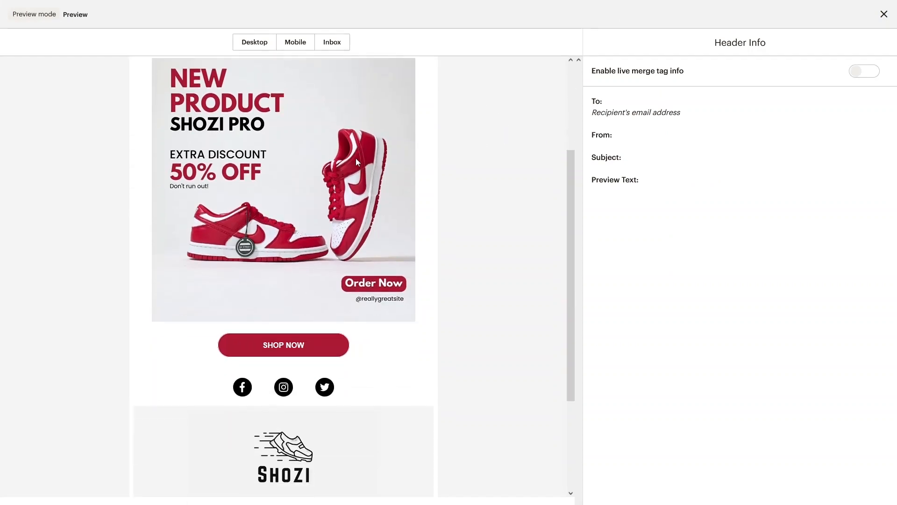
scroll(357, 161, up, 2)
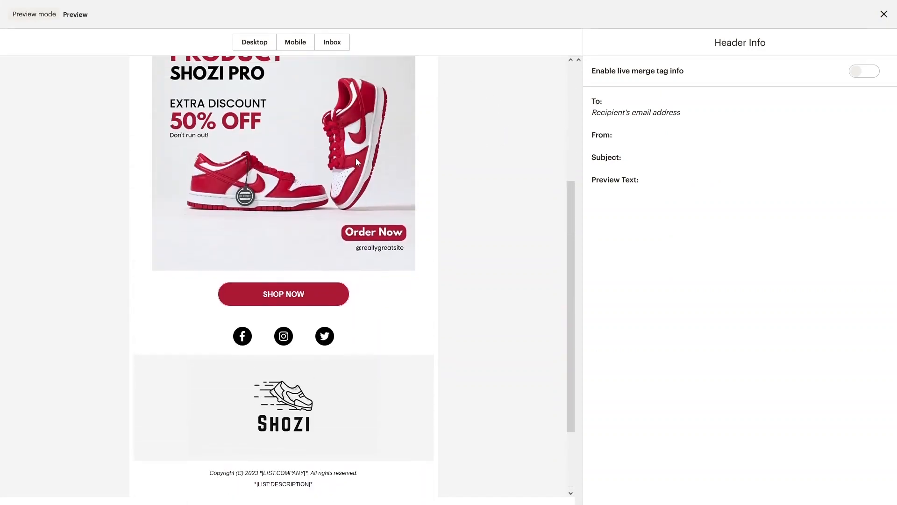
scroll(356, 161, up, 3)
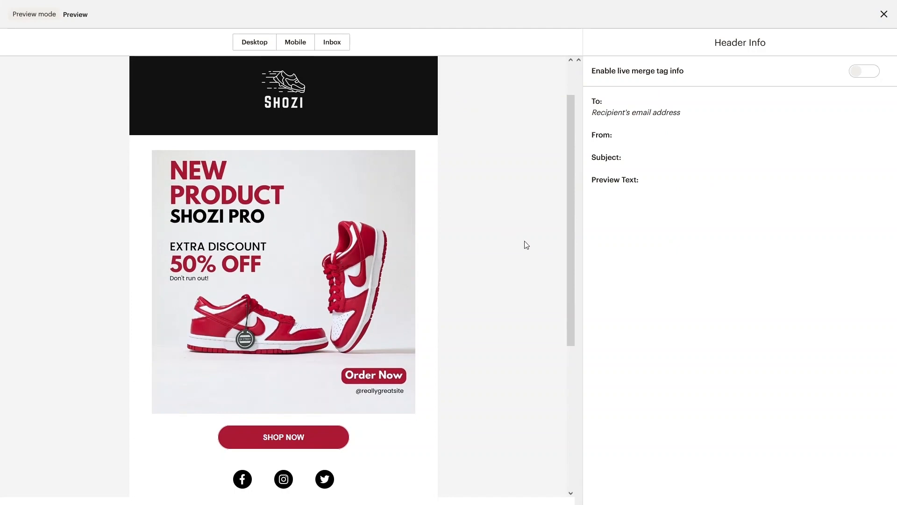
Examine the email's mobile preview, including the shoe post, SHOP NOW button and footer.
click(294, 44)
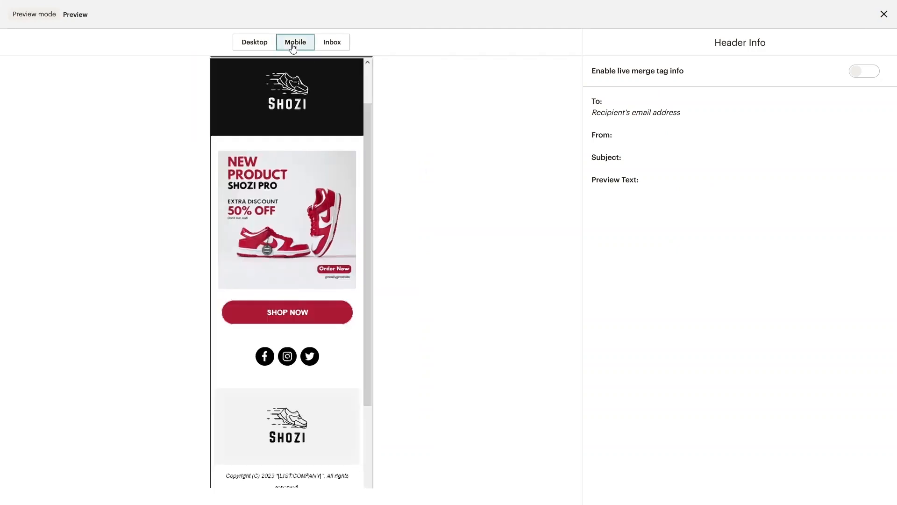
scroll(284, 171, down, 5)
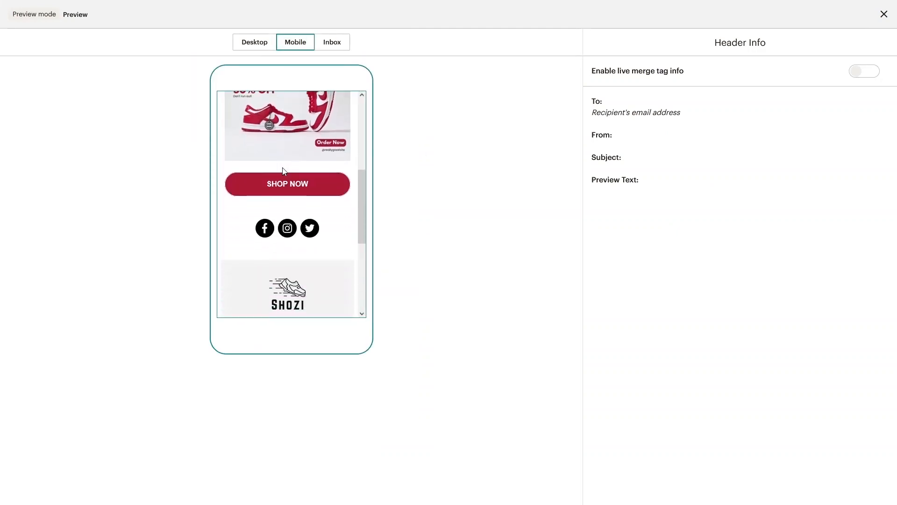
scroll(284, 171, down, 2)
scroll(318, 188, up, 2)
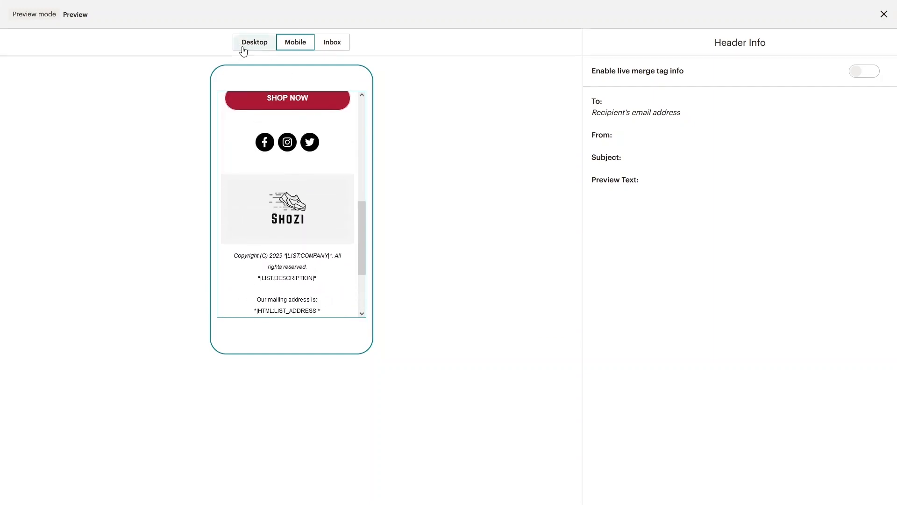
Return to the desktop preview and close it, then save the email and exit the builder.
click(252, 47)
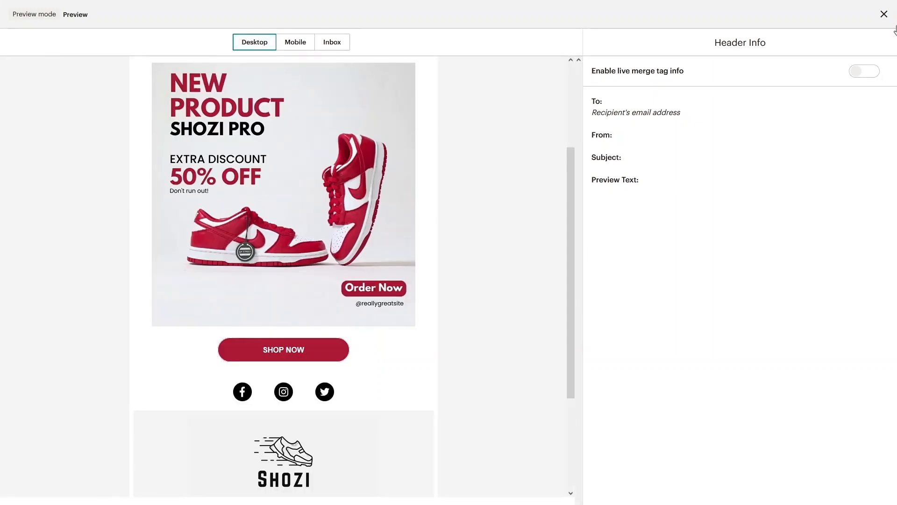
click(884, 15)
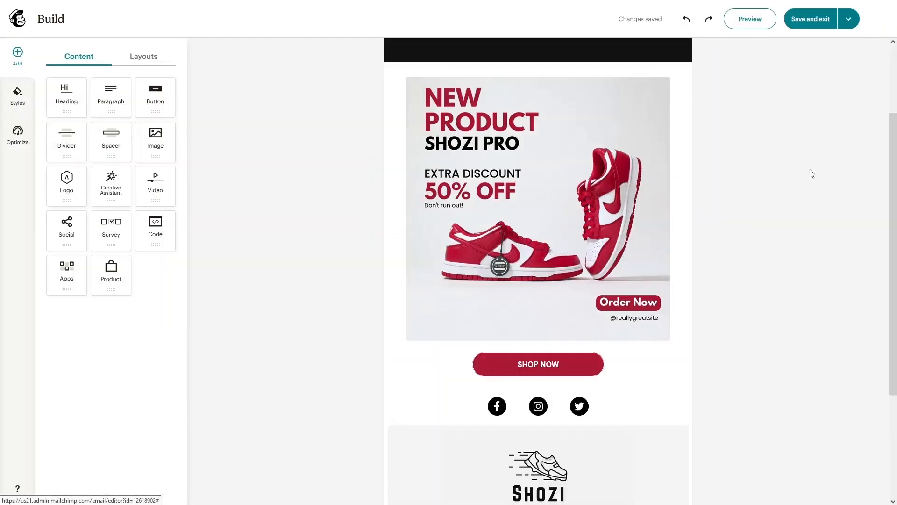
click(811, 21)
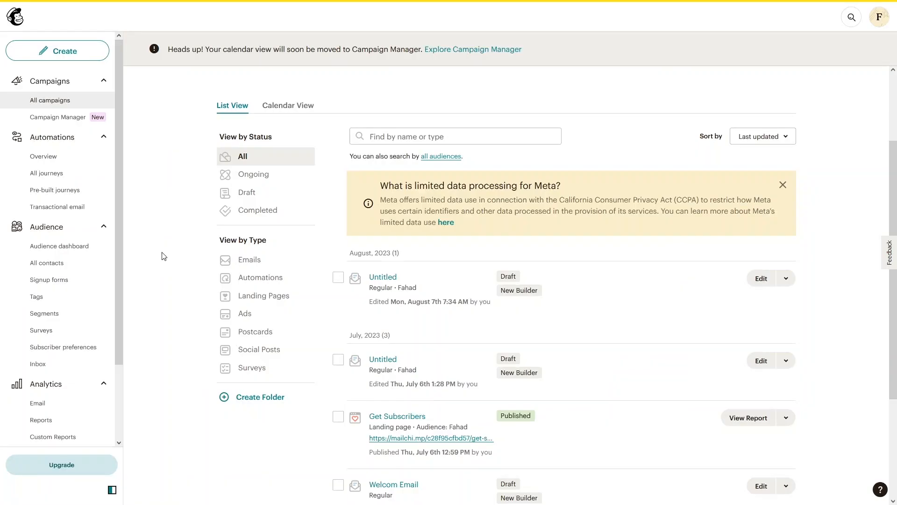